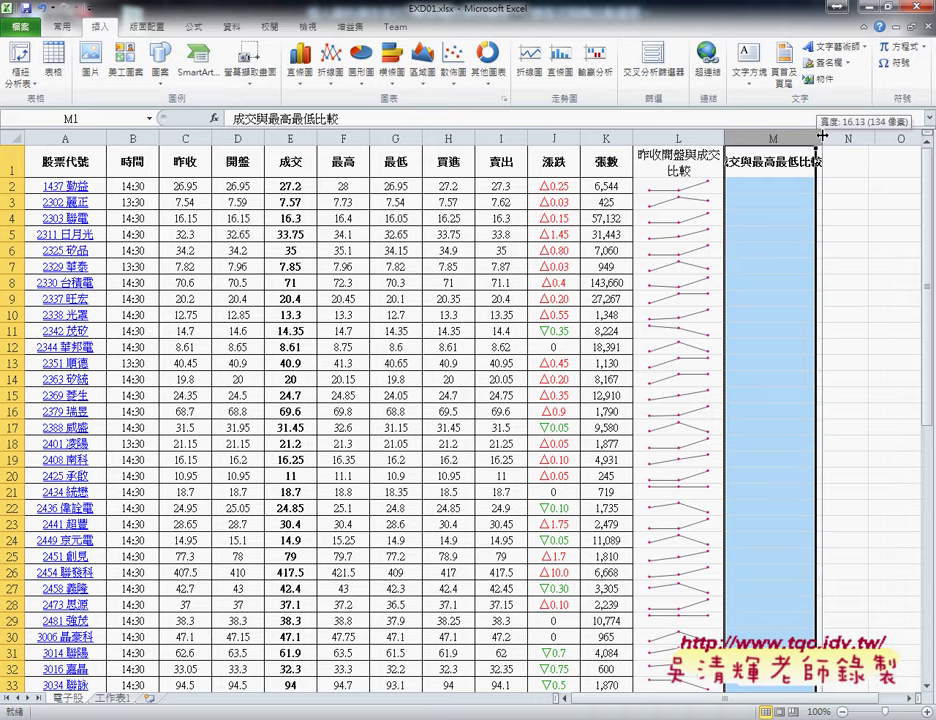
# Step: Set the width of column M (成交與最高最低比較) to 15 via Column Width
pyautogui.moveTo(816, 137)
pyautogui.mouseDown()
pyautogui.moveTo(803, 140)
pyautogui.moveTo(817, 137)
pyautogui.mouseUp()
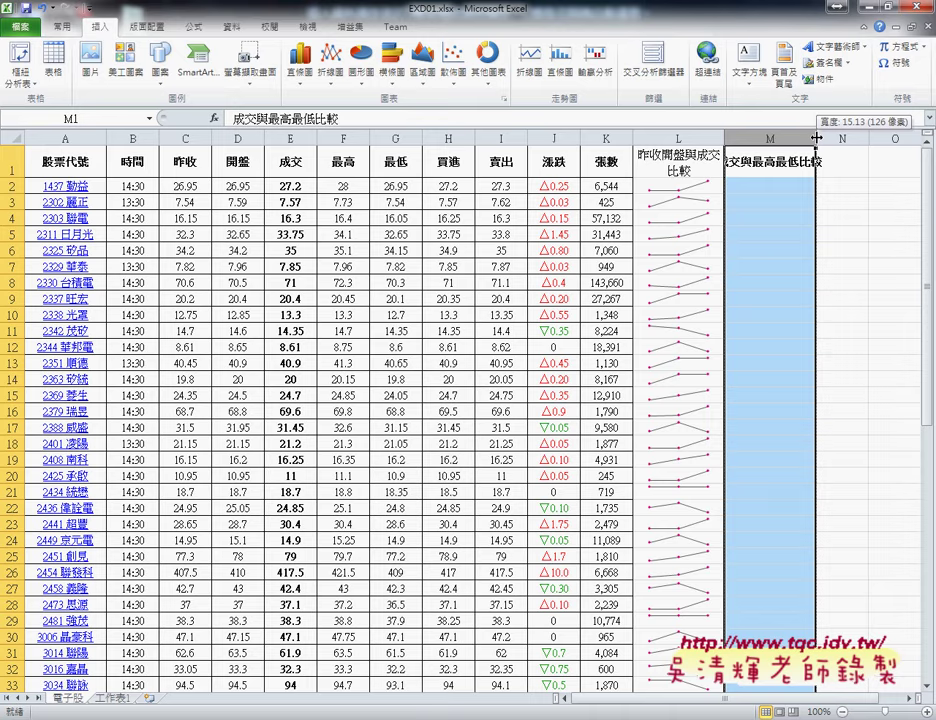
pyautogui.rightClick(779, 138)
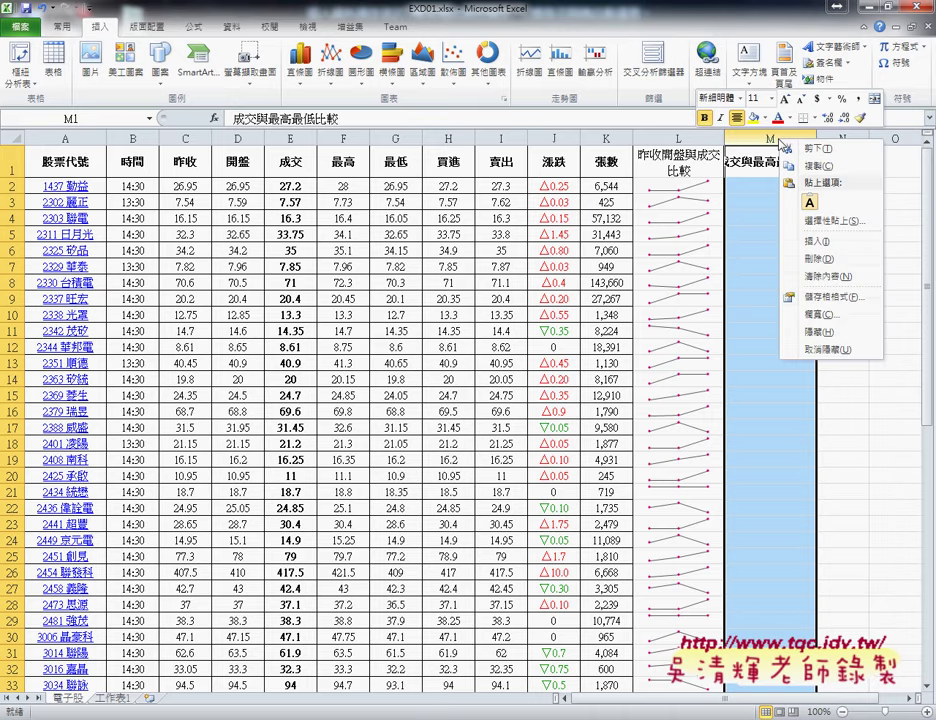
pyautogui.click(805, 316)
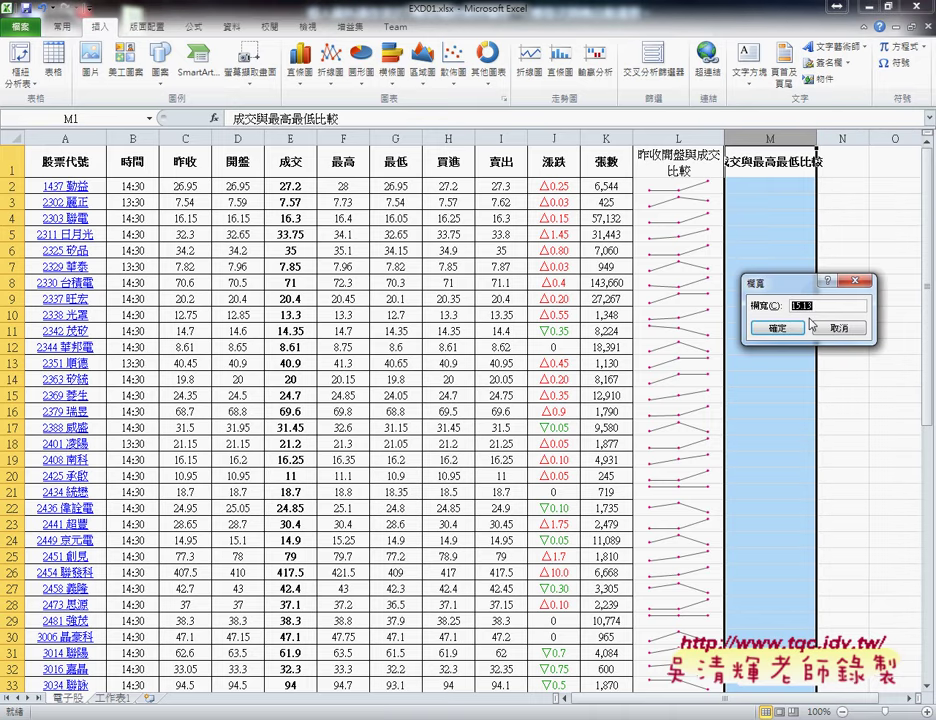
pyautogui.write('15')
pyautogui.click(803, 326)
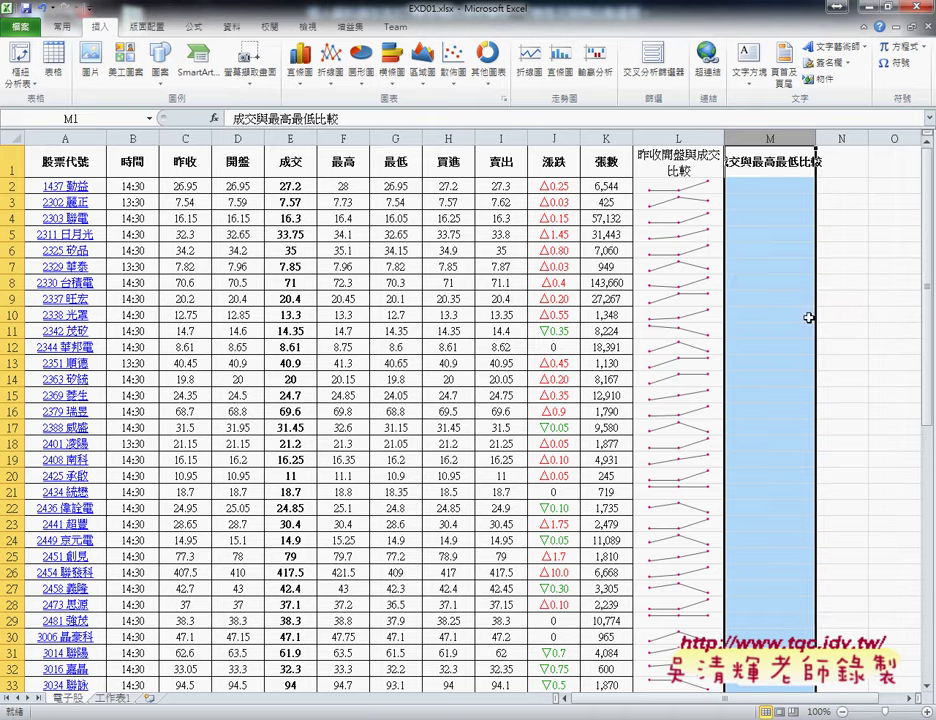
pyautogui.click(805, 165)
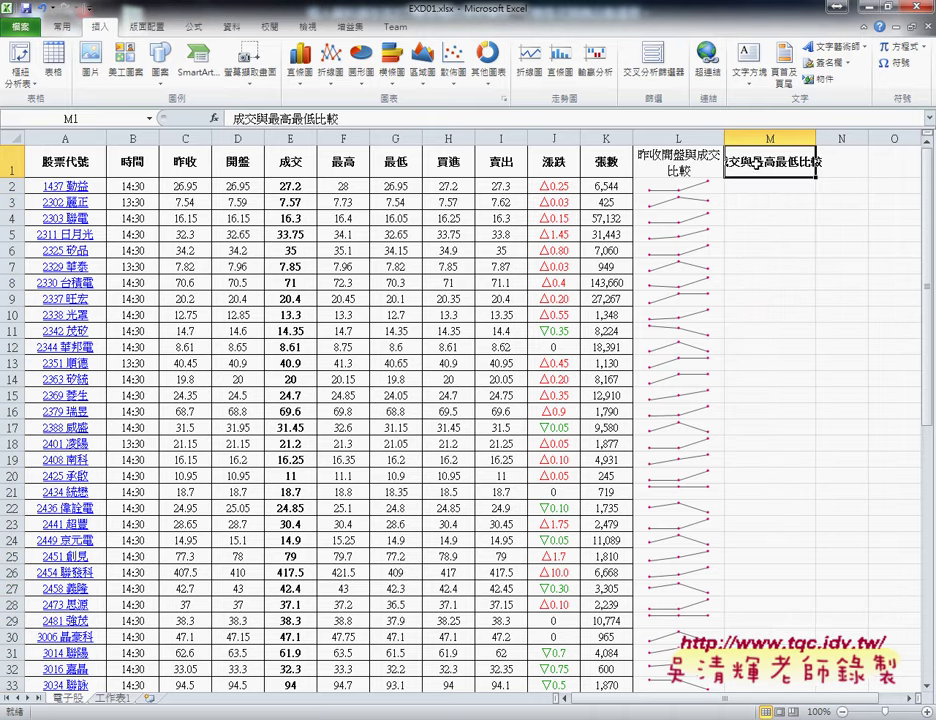
# Step: Turn on 自動換列 (wrap text) for header cell M1 in Format Cells
pyautogui.rightClick(761, 164)
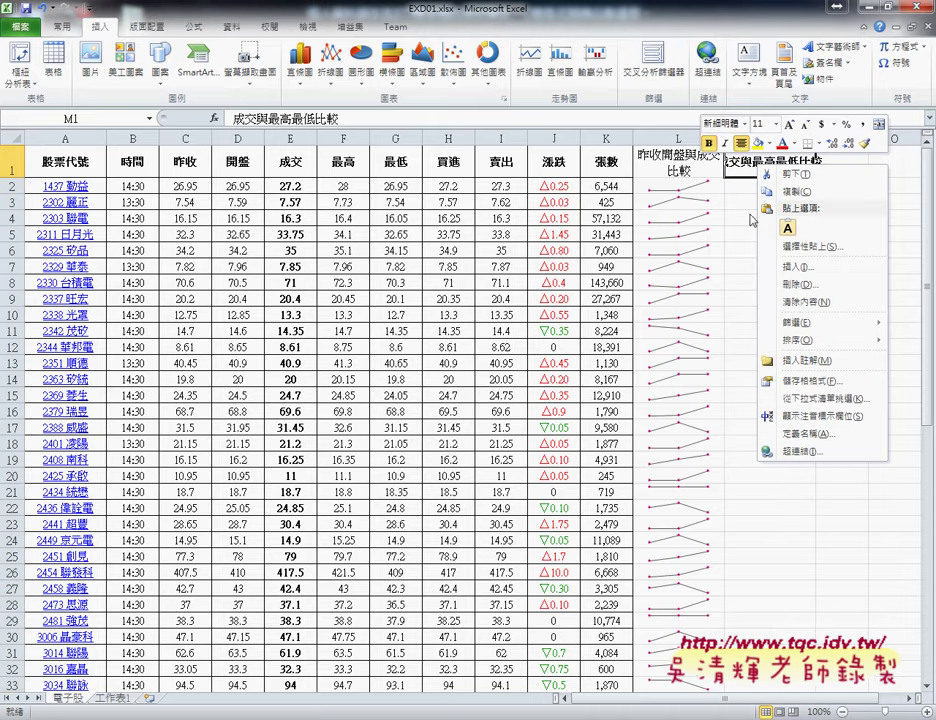
pyautogui.click(810, 382)
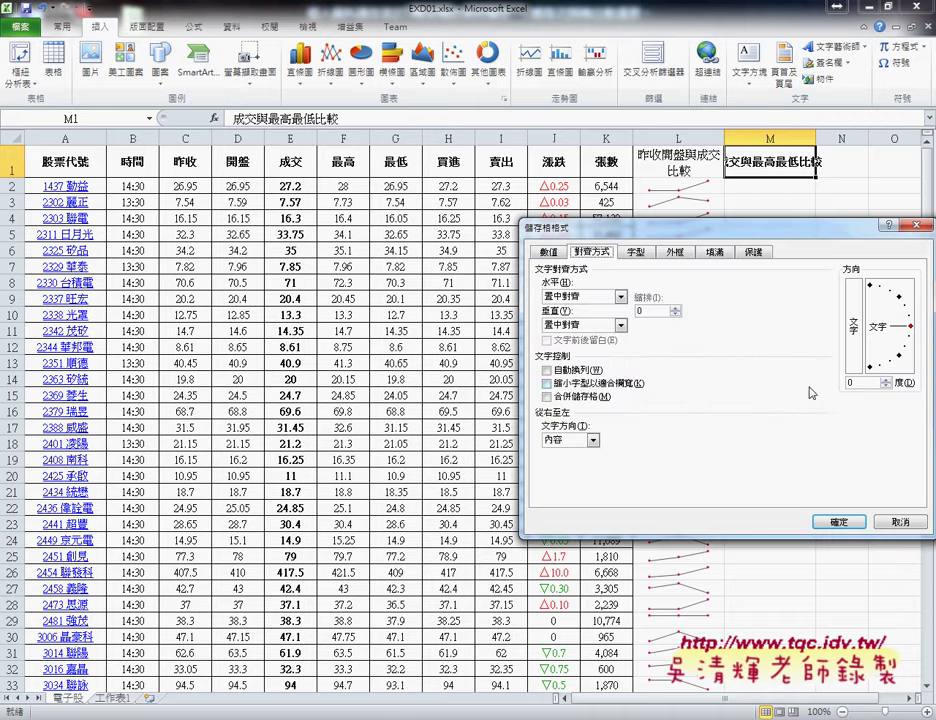
pyautogui.click(546, 370)
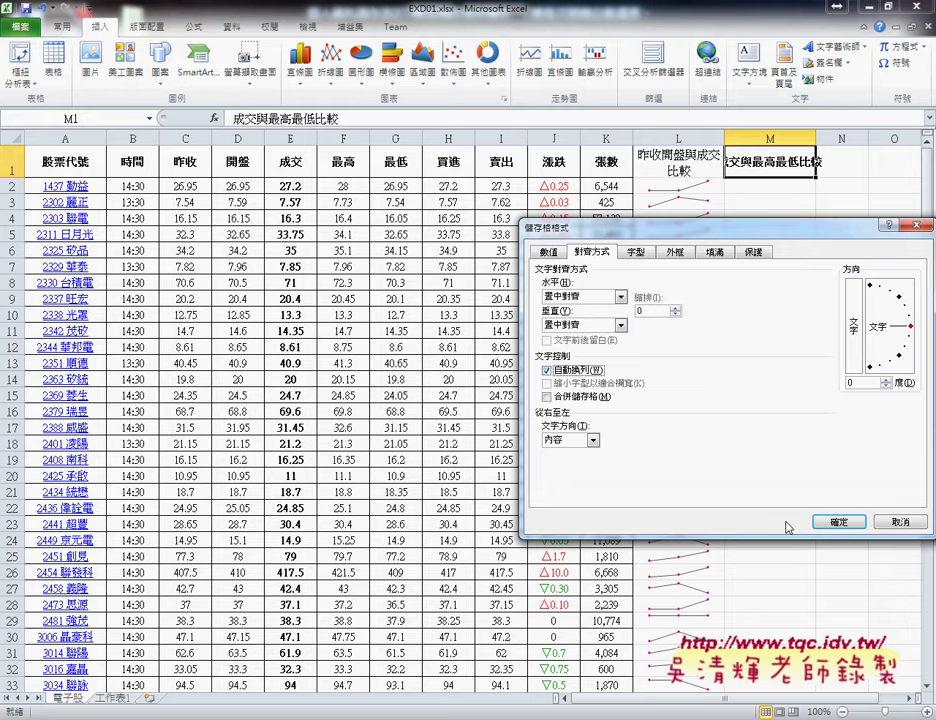
pyautogui.click(851, 522)
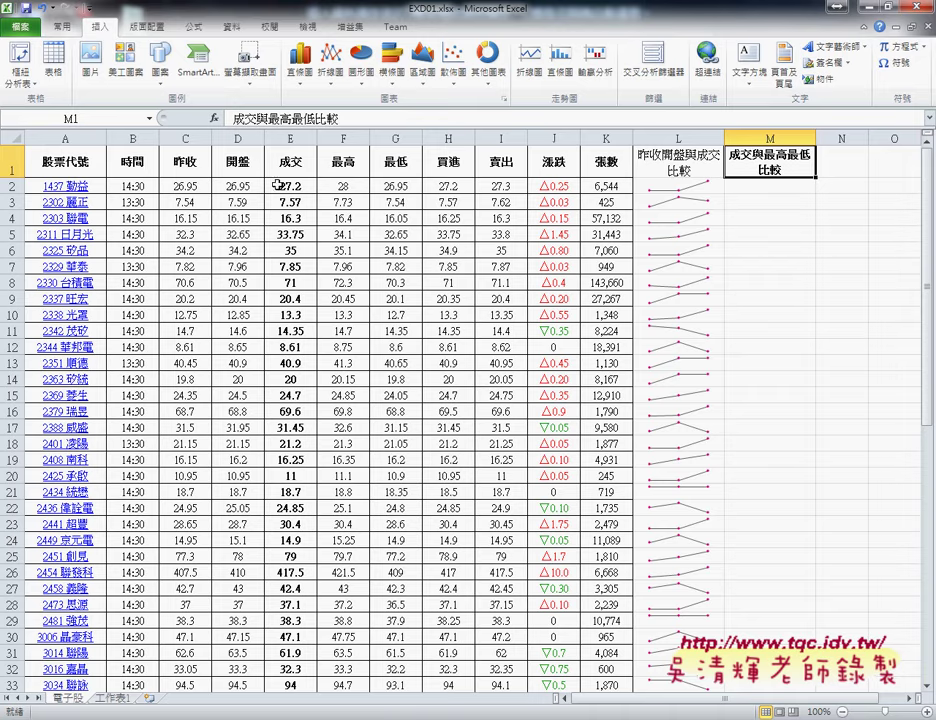
# Step: Insert a column sparkline in M2 built from row 2's E2:G2 values
pyautogui.moveTo(277, 185); pyautogui.dragTo(395, 191)
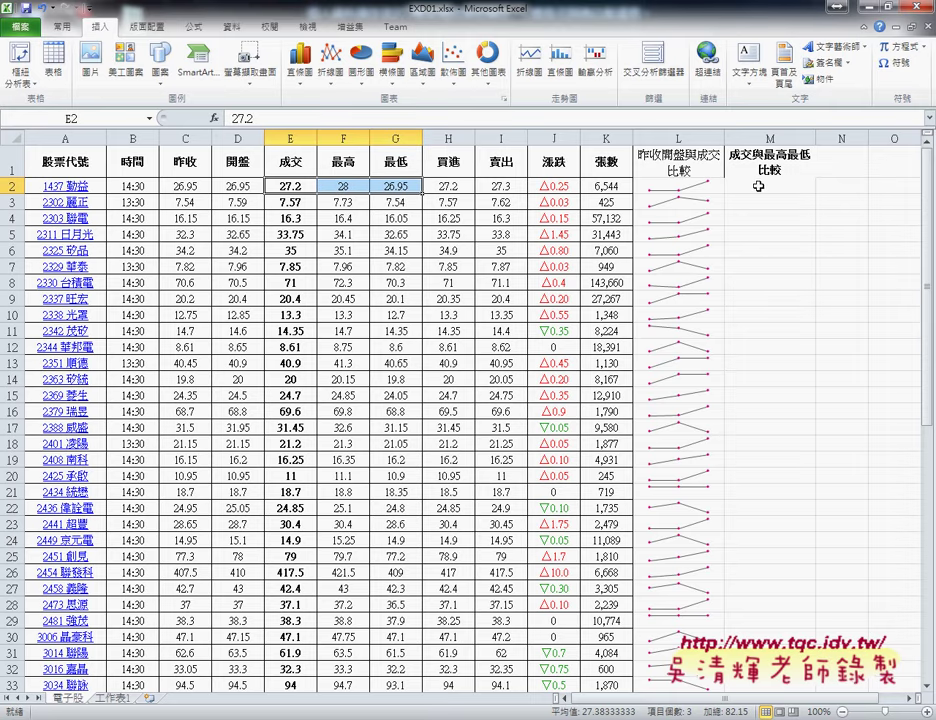
pyautogui.click(561, 65)
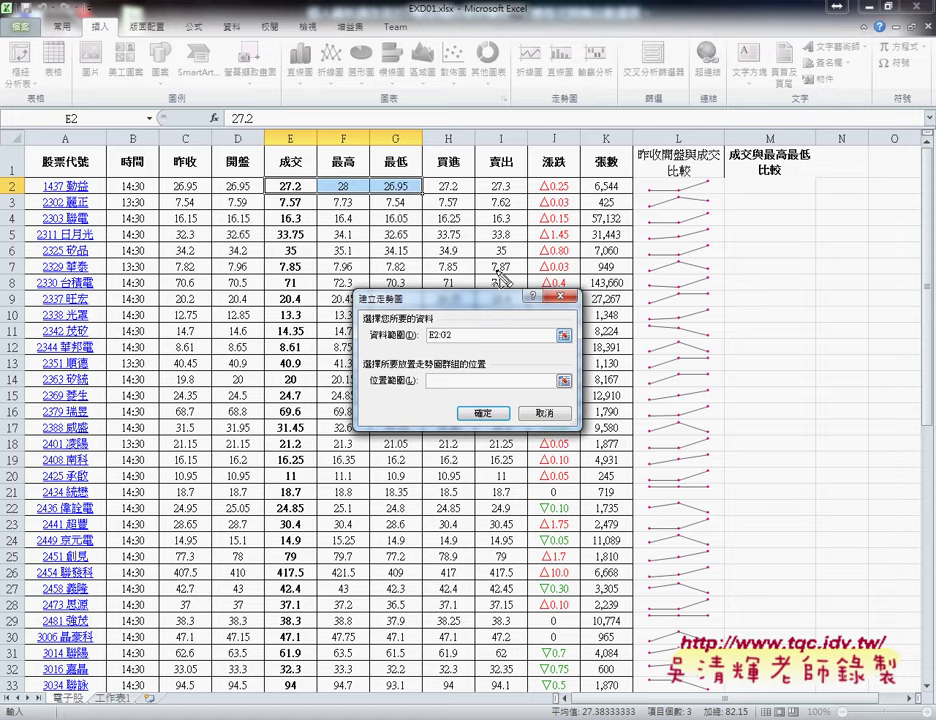
pyautogui.moveTo(422, 200)
pyautogui.mouseDown()
pyautogui.moveTo(296, 204)
pyautogui.moveTo(421, 343)
pyautogui.moveTo(470, 325)
pyautogui.mouseUp()
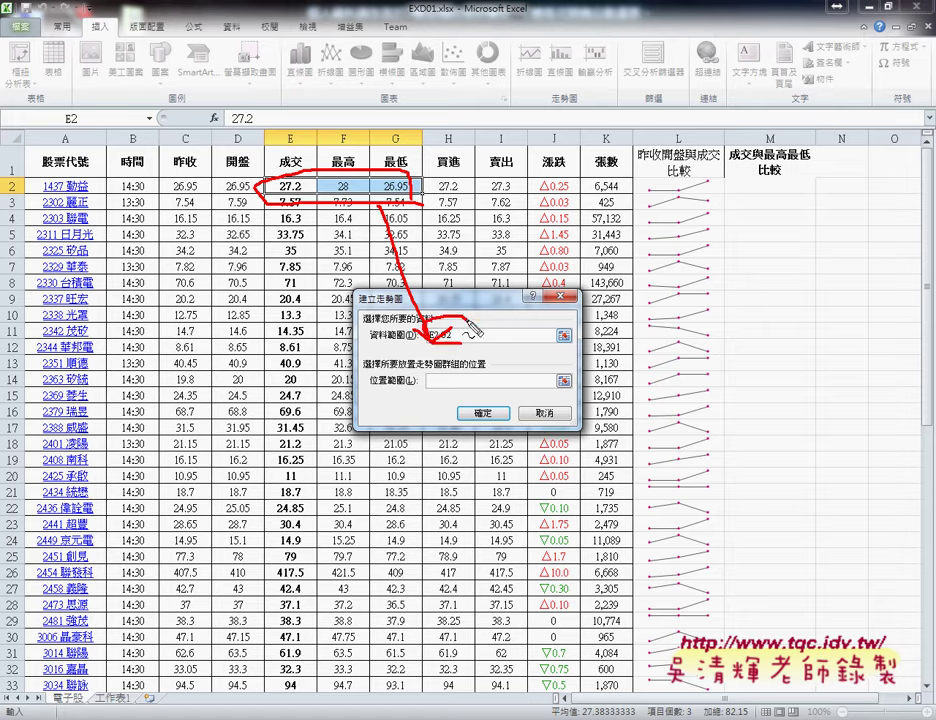
pyautogui.moveTo(466, 372); pyautogui.dragTo(428, 386)
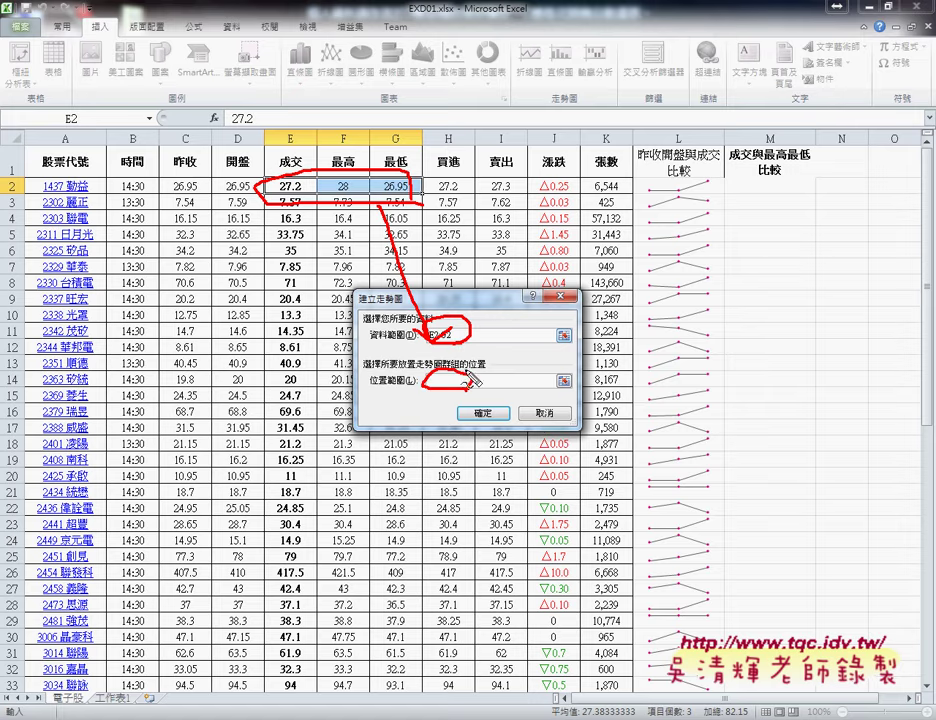
pyautogui.moveTo(803, 203); pyautogui.dragTo(791, 205)
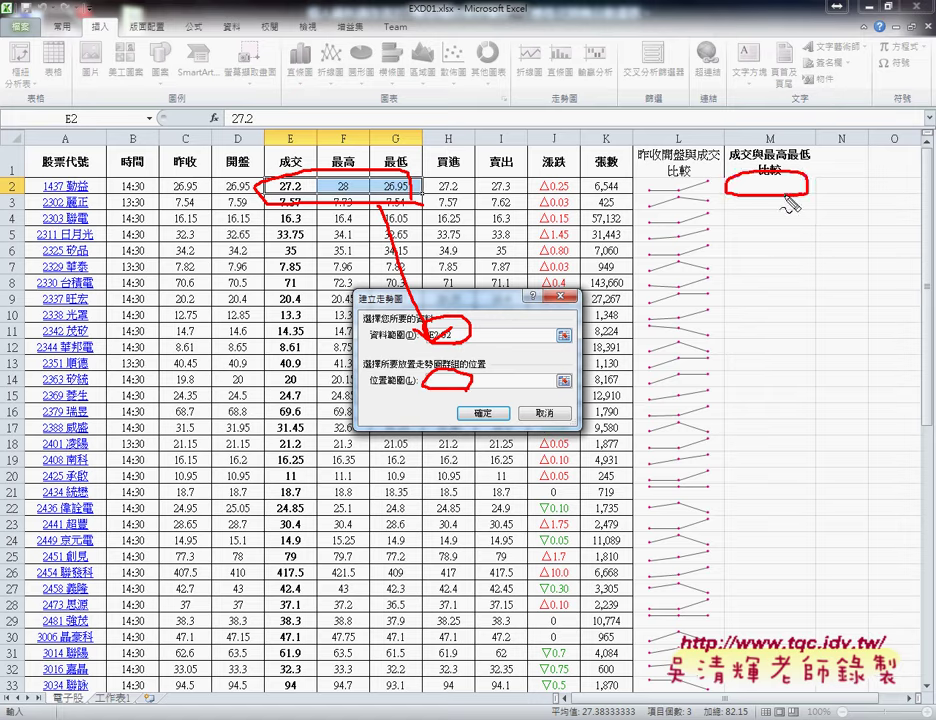
pyautogui.press('Escape')
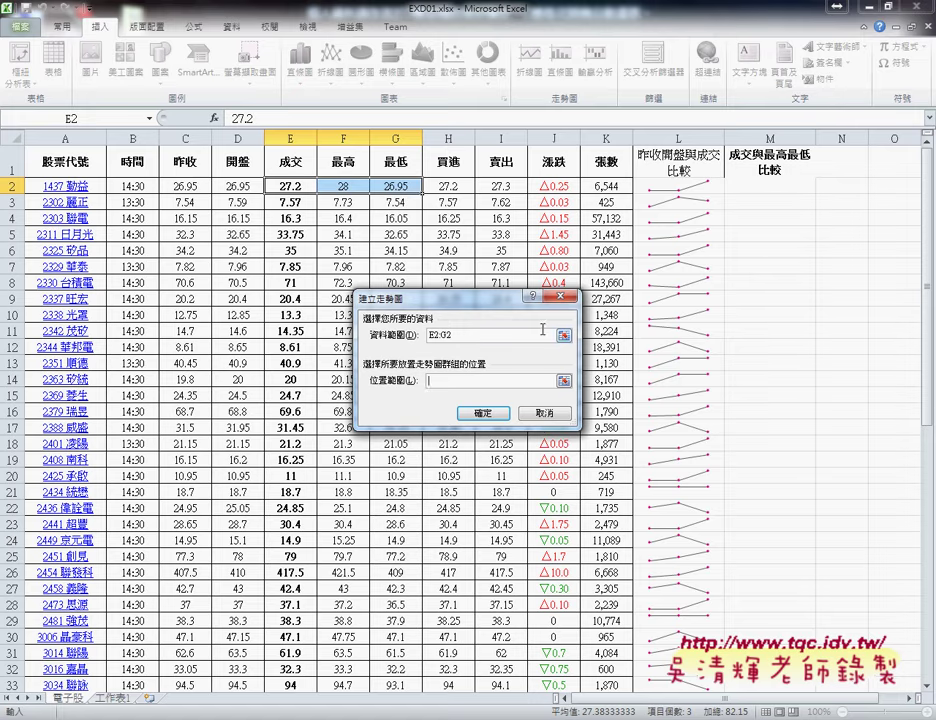
pyautogui.click(781, 187)
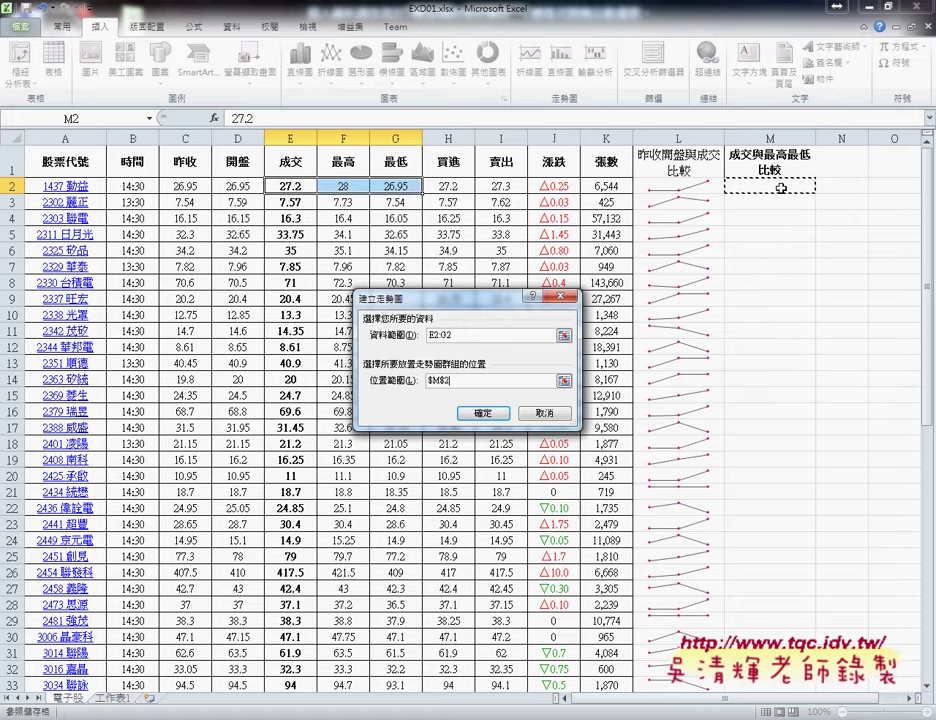
pyautogui.click(494, 422)
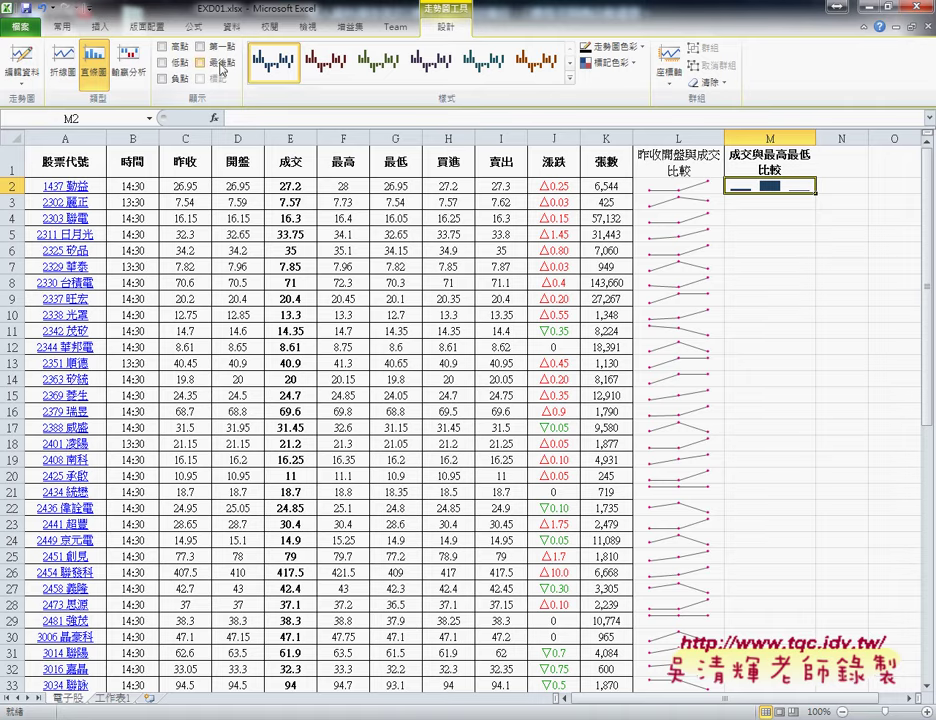
# Step: Mark the sparkline's first point and apply the gray sparkline style
pyautogui.click(202, 47)
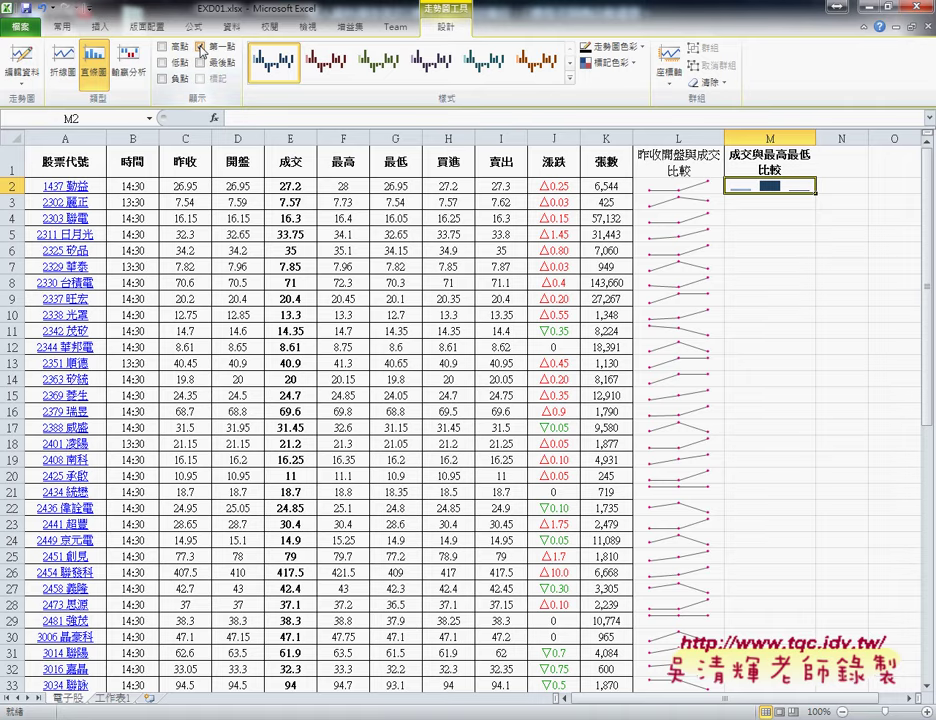
pyautogui.click(202, 48)
pyautogui.click(202, 47)
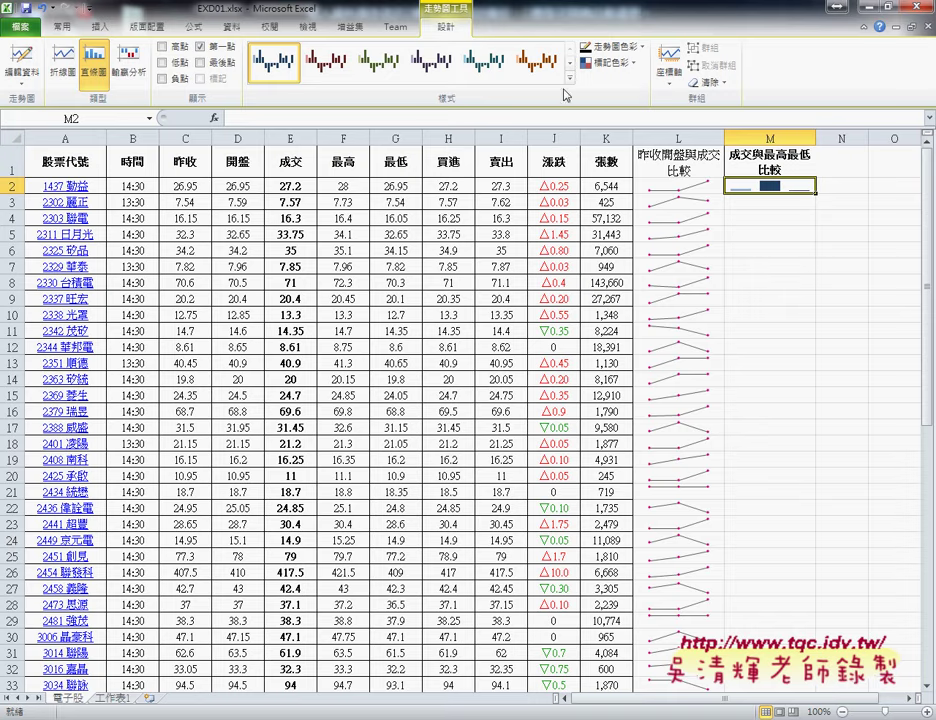
pyautogui.click(570, 78)
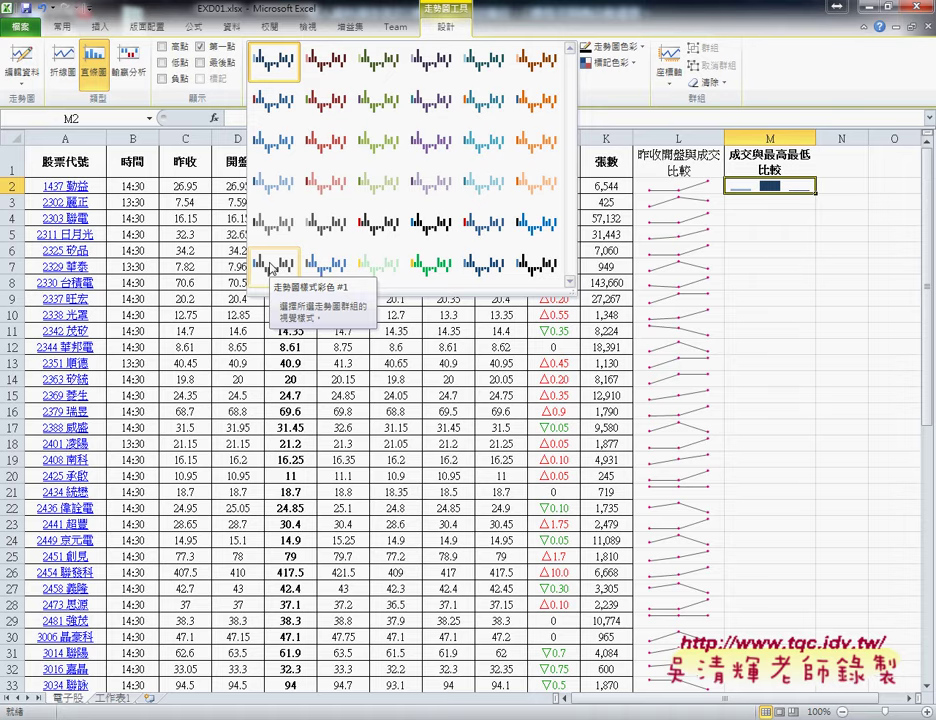
pyautogui.click(270, 266)
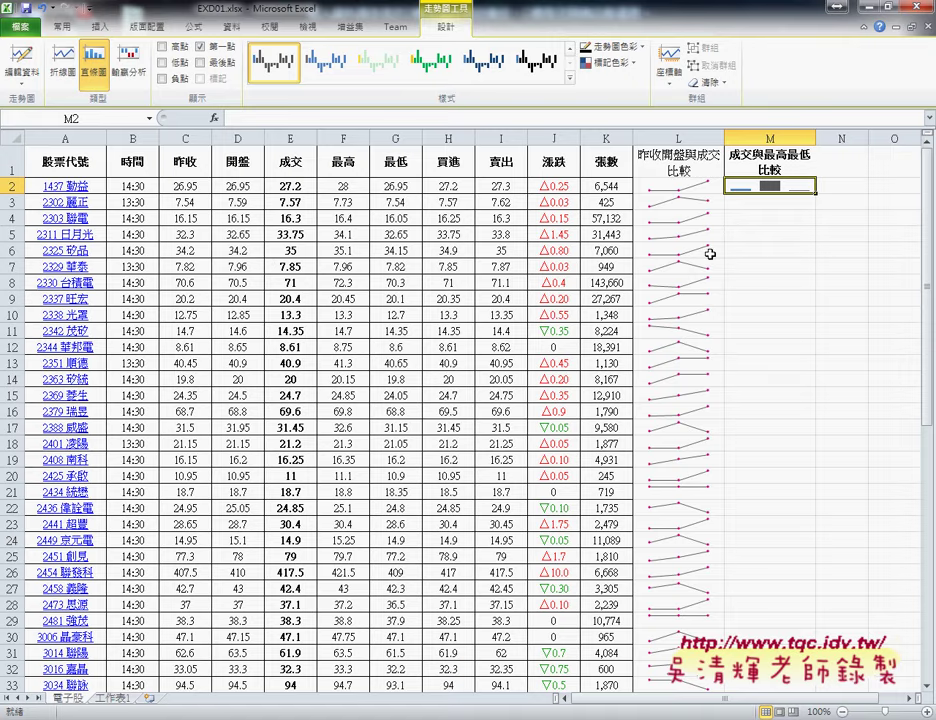
# Step: Fill the M2 sparkline down column M through row 65, then select K2
pyautogui.moveTo(815, 192)
pyautogui.mouseDown()
pyautogui.moveTo(770, 700)
pyautogui.moveTo(813, 552)
pyautogui.mouseUp()
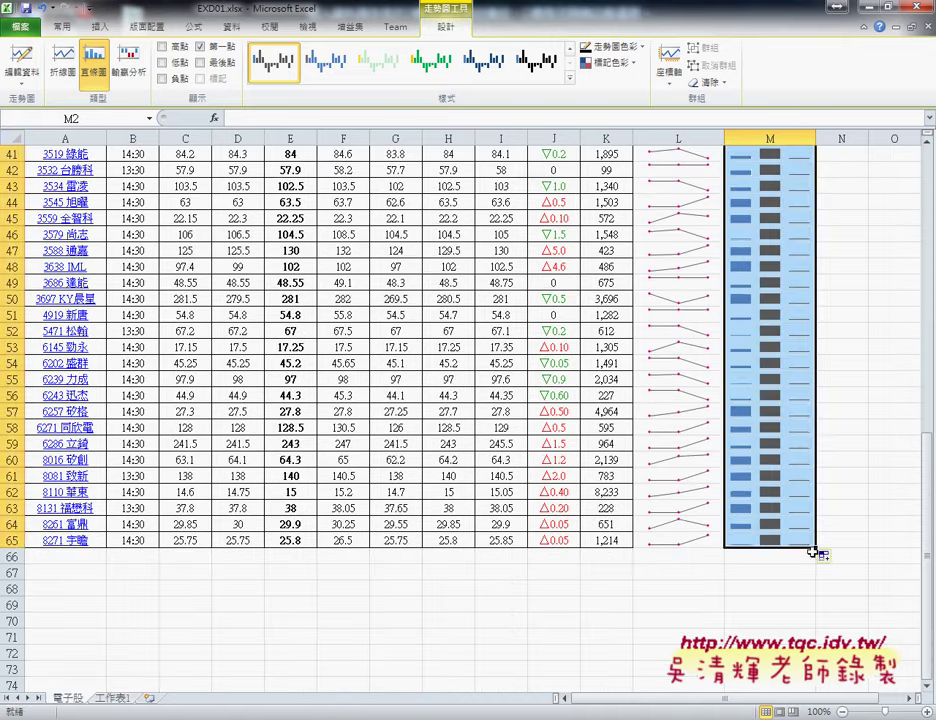
pyautogui.scroll(3, 813, 552)
pyautogui.scroll(7, 813, 552)
pyautogui.scroll(3, 813, 552)
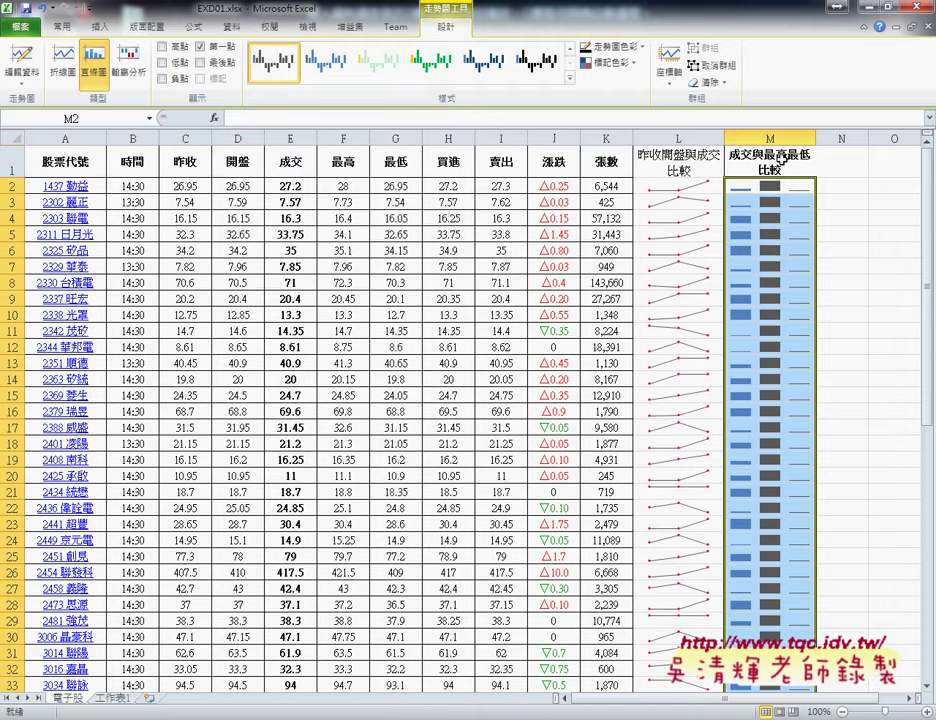
pyautogui.click(691, 187)
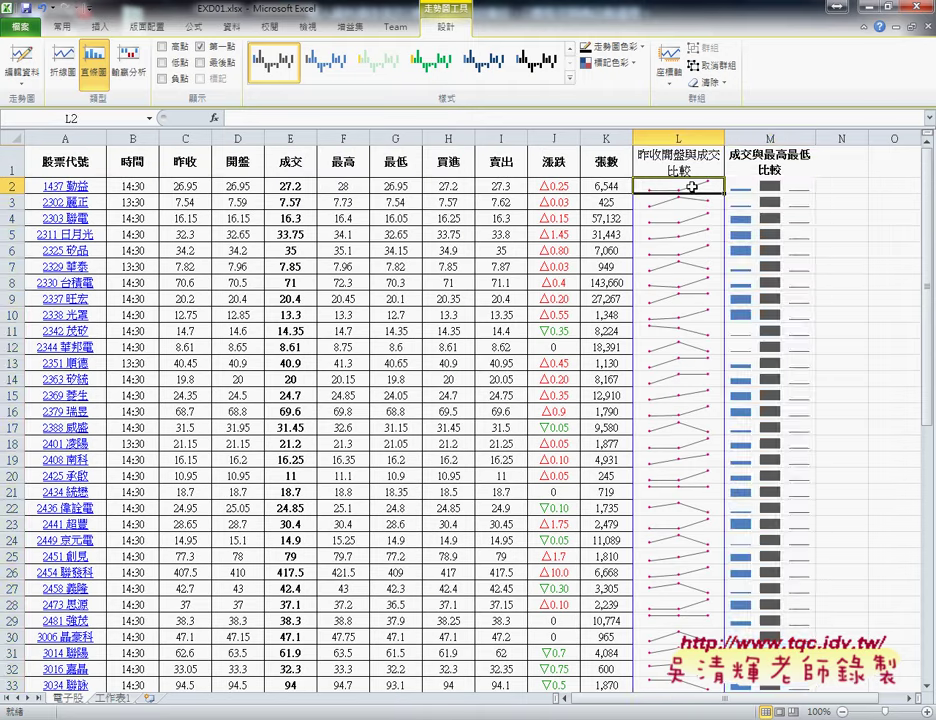
pyautogui.click(752, 187)
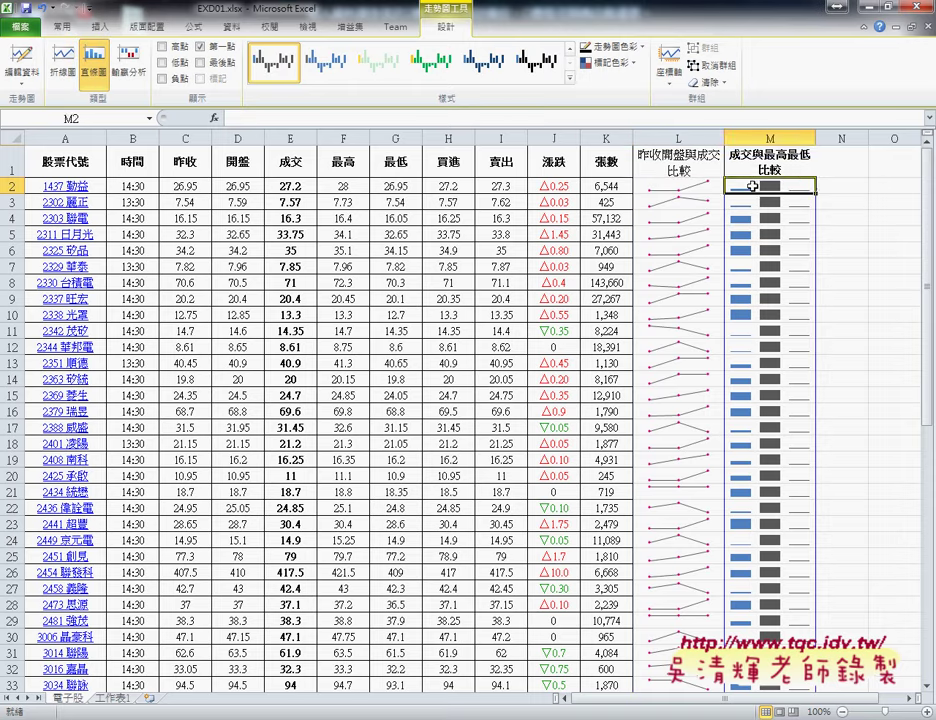
pyautogui.click(611, 187)
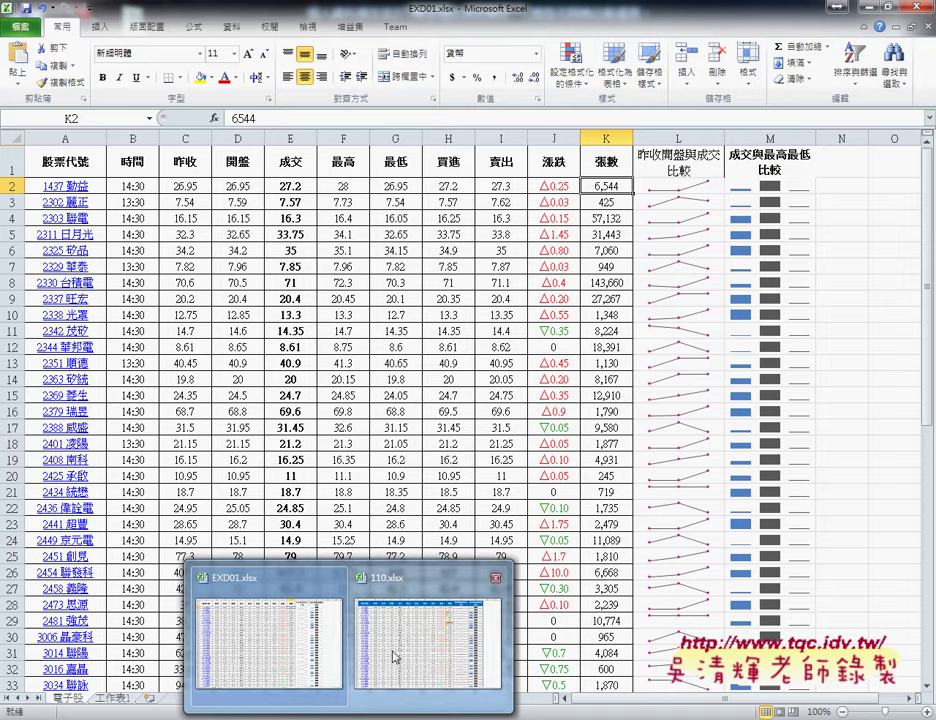
pyautogui.click(393, 601)
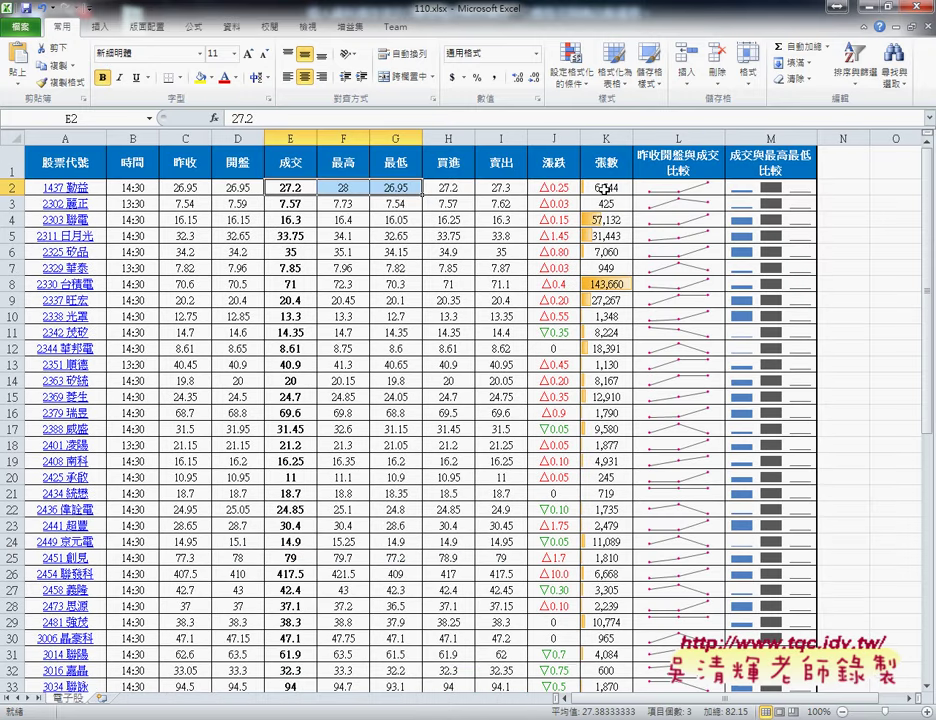
pyautogui.click(608, 285)
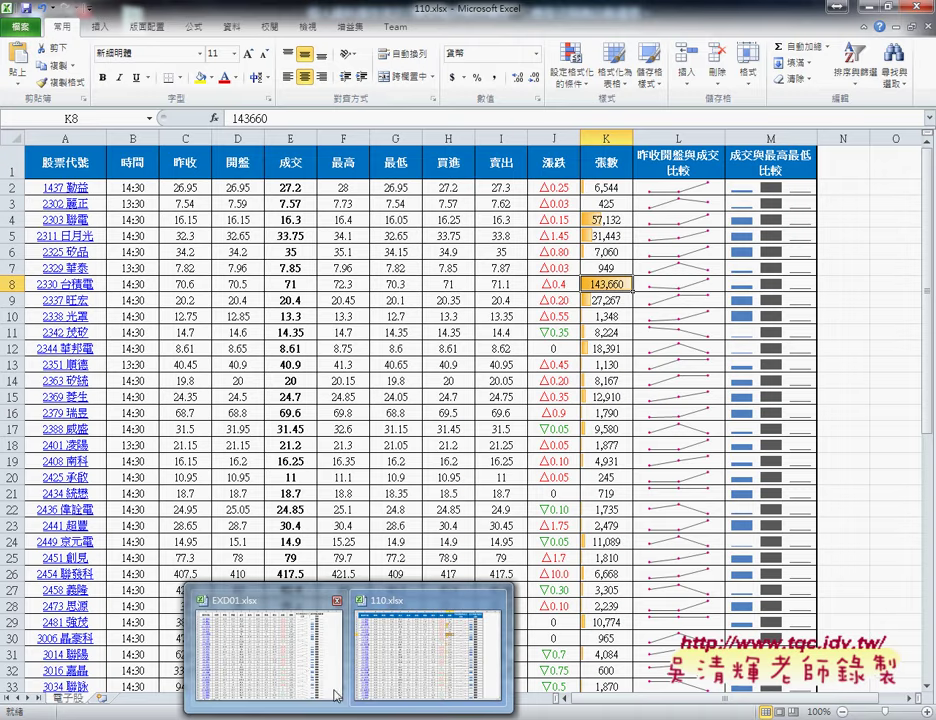
pyautogui.click(337, 695)
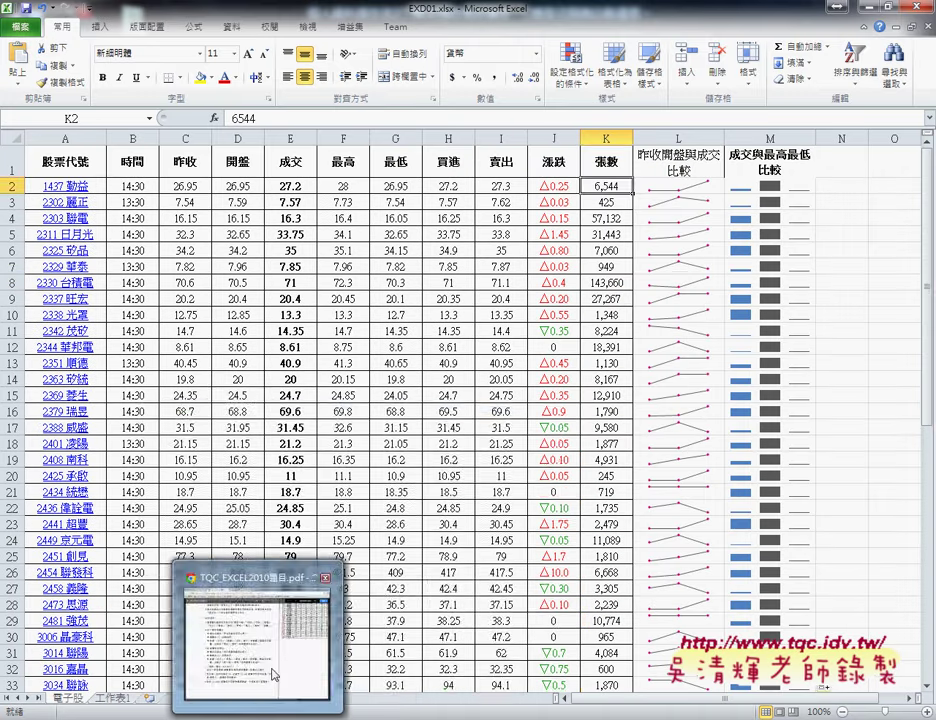
# Step: Bring the TQC_EXCEL2010題目.pdf exam instructions to the front
pyautogui.click(275, 676)
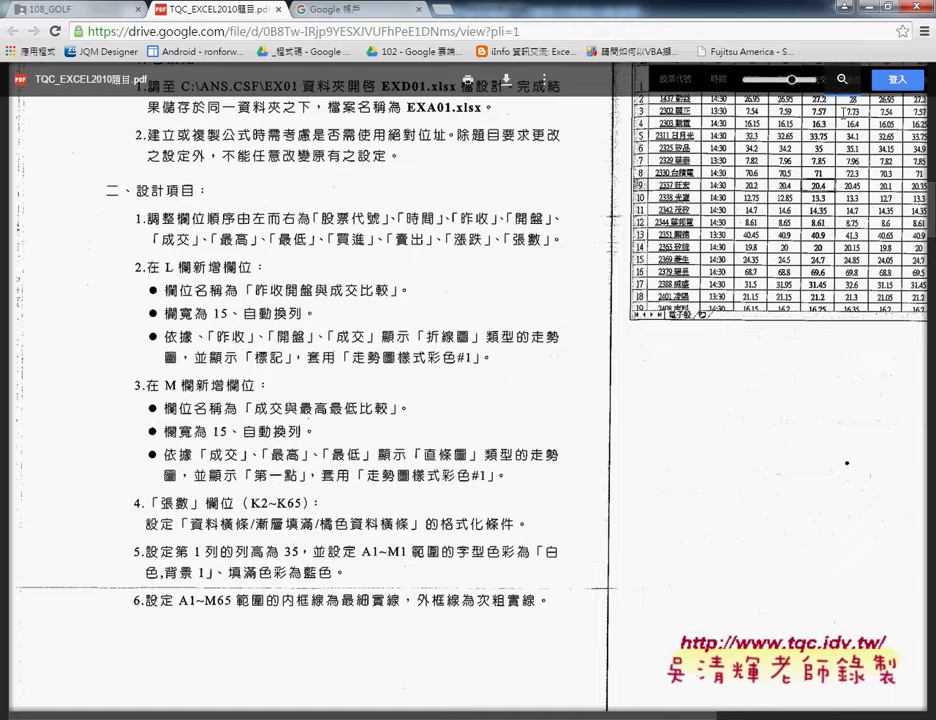
# Step: Back in Excel, select the 張數 values K2:K65
pyautogui.click(869, 12)
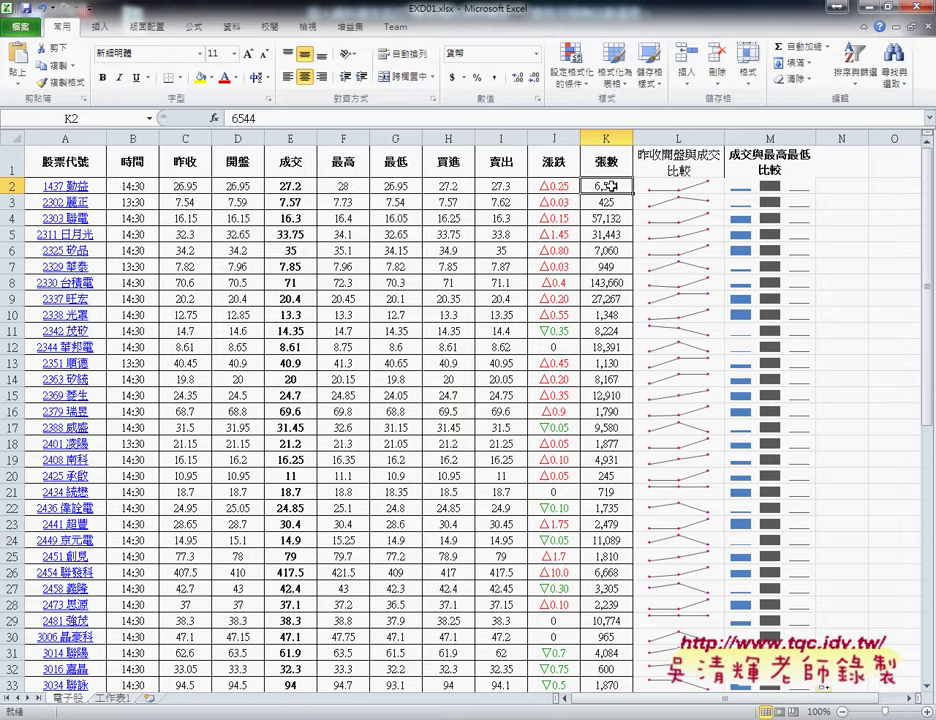
pyautogui.scroll(-1, 608, 300)
pyautogui.scroll(-8, 606, 352)
pyautogui.scroll(-4, 608, 390)
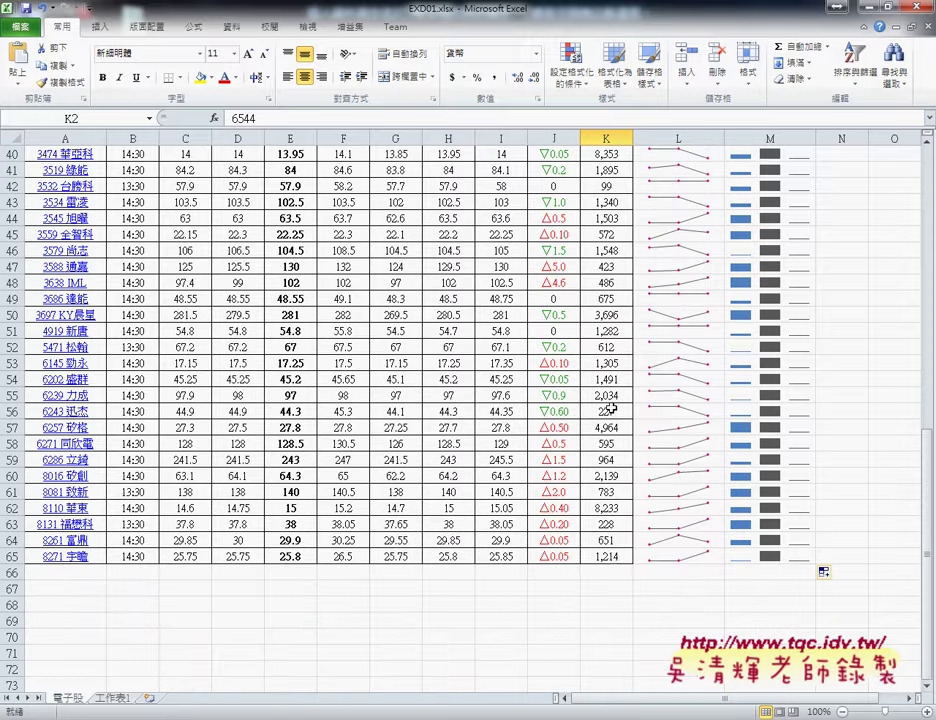
pyautogui.keyDown('shift'); pyautogui.click(613, 557); pyautogui.keyUp('shift')
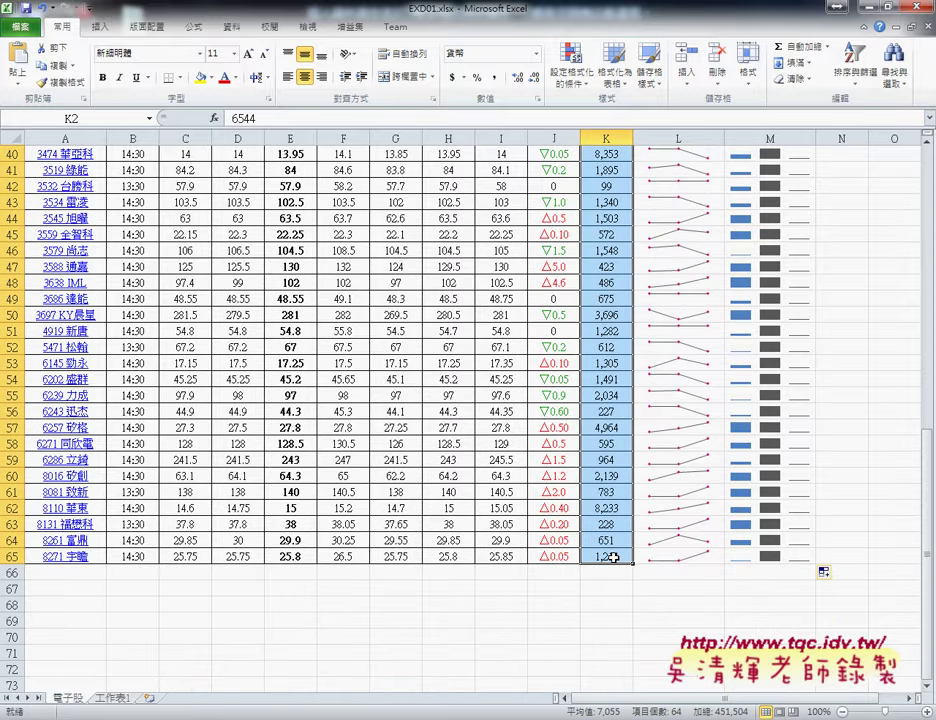
pyautogui.scroll(4, 613, 557)
pyautogui.scroll(7, 613, 557)
pyautogui.scroll(2, 613, 557)
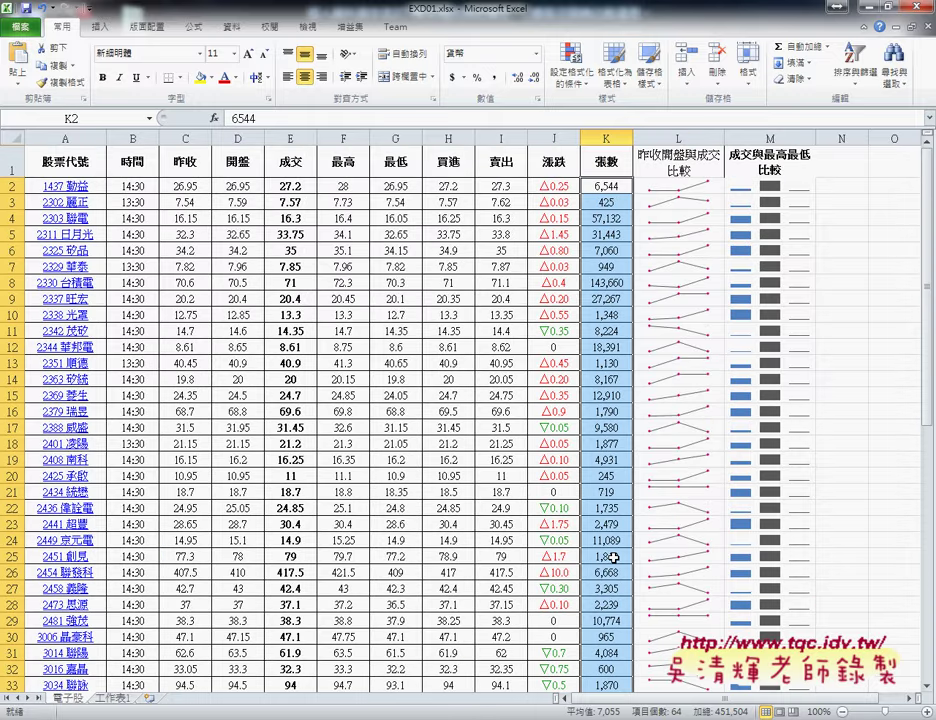
# Step: Apply Orange Data Bar gradient fill conditional formatting to K2:K65
pyautogui.click(574, 86)
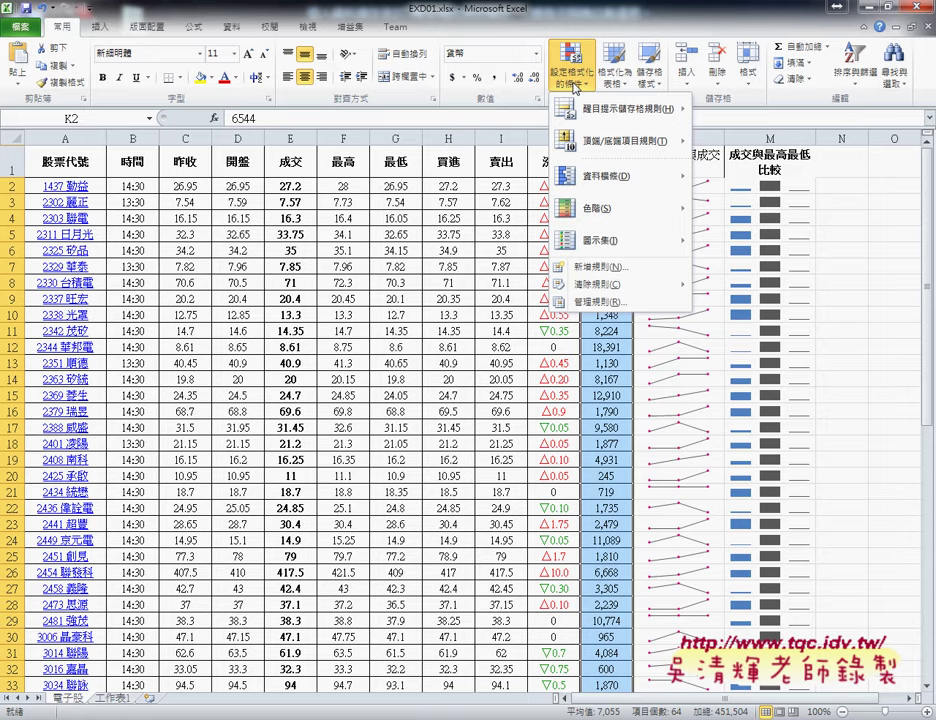
pyautogui.moveTo(581, 179)
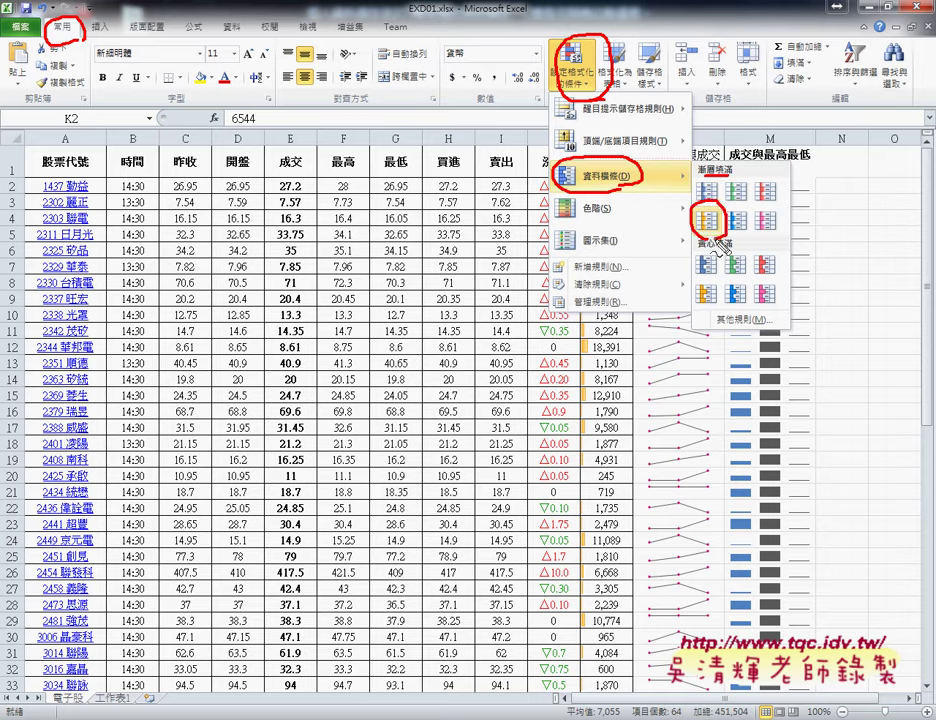
pyautogui.click(712, 232)
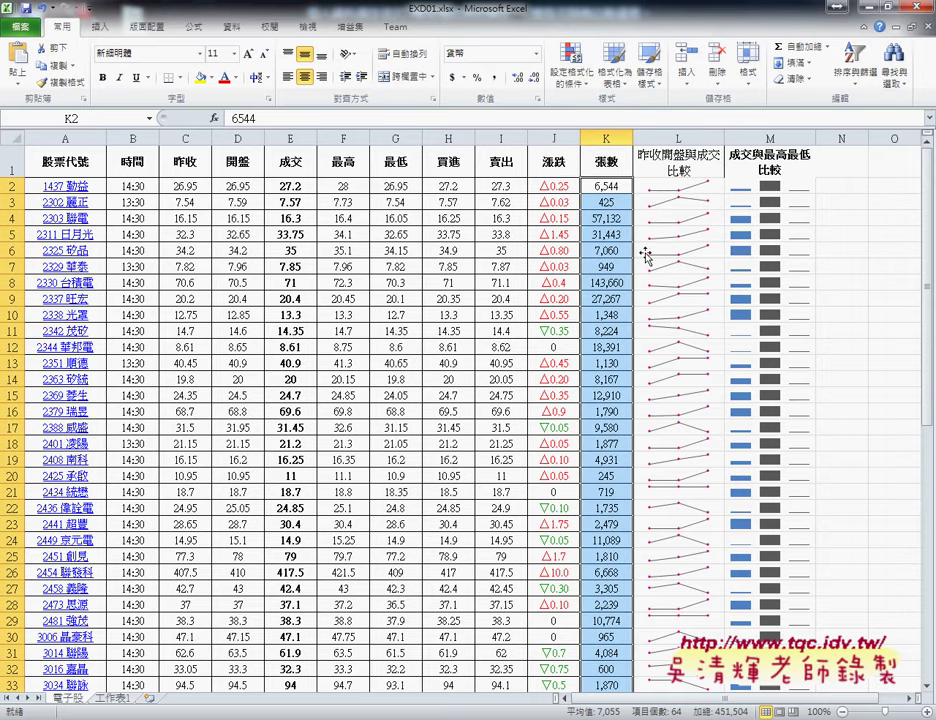
pyautogui.click(567, 72)
pyautogui.moveTo(615, 176)
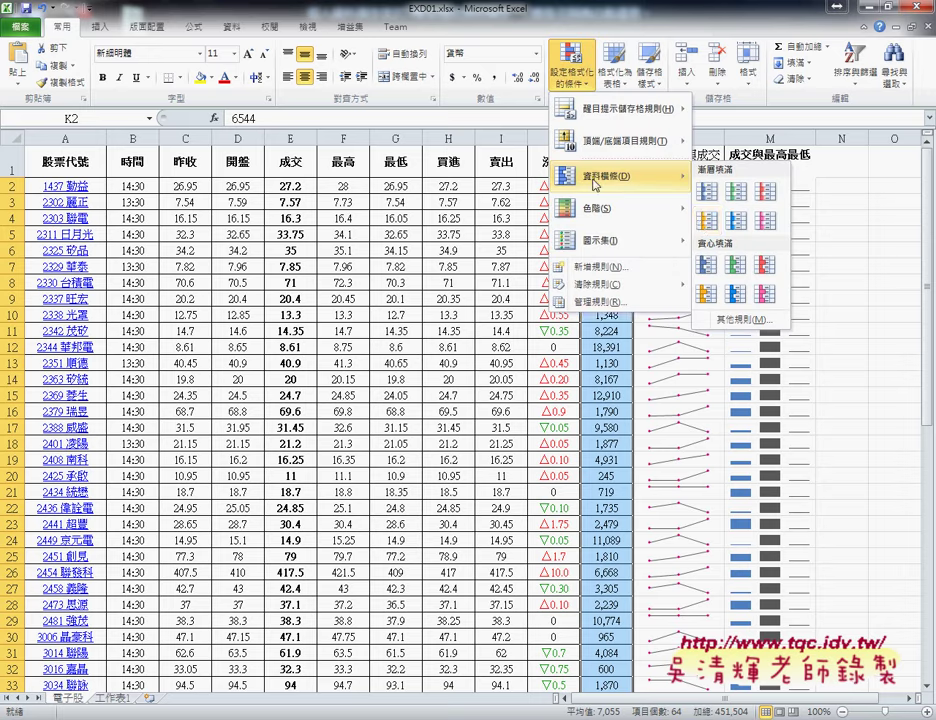
pyautogui.click(703, 226)
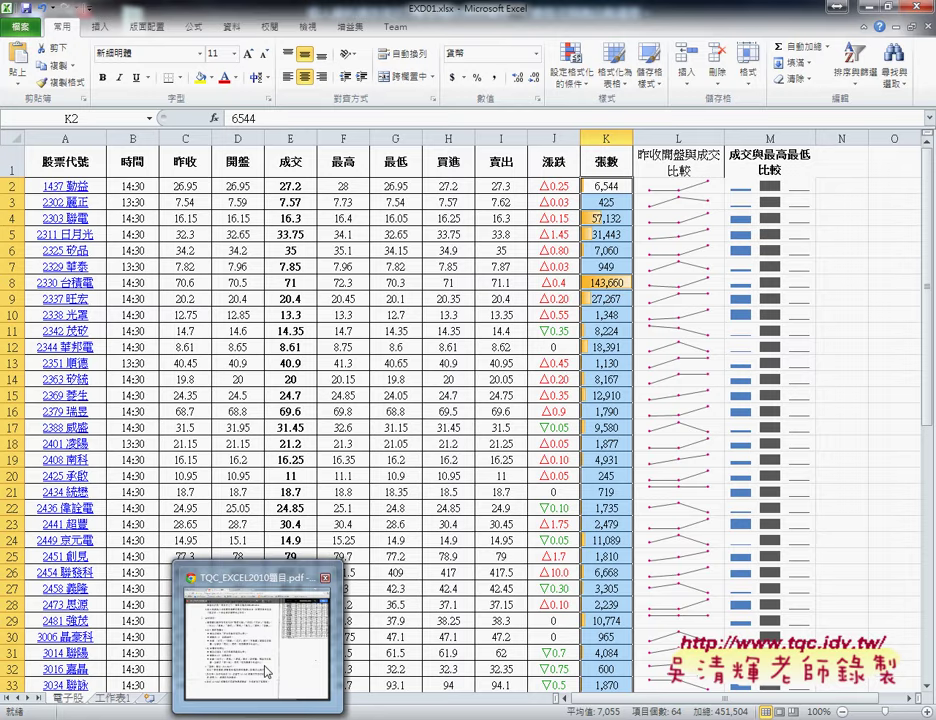
pyautogui.click(195, 488)
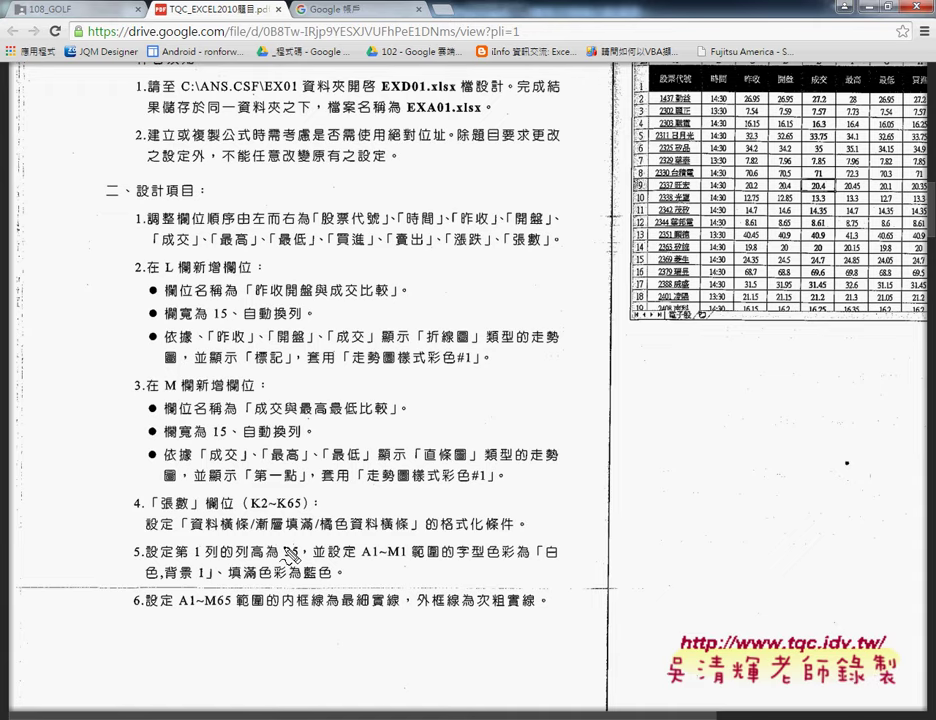
# Step: Highlight item 5's row-height 35, white text and blue fill requirements, then return to EXD01.xlsx
pyautogui.moveTo(304, 541); pyautogui.dragTo(308, 550)
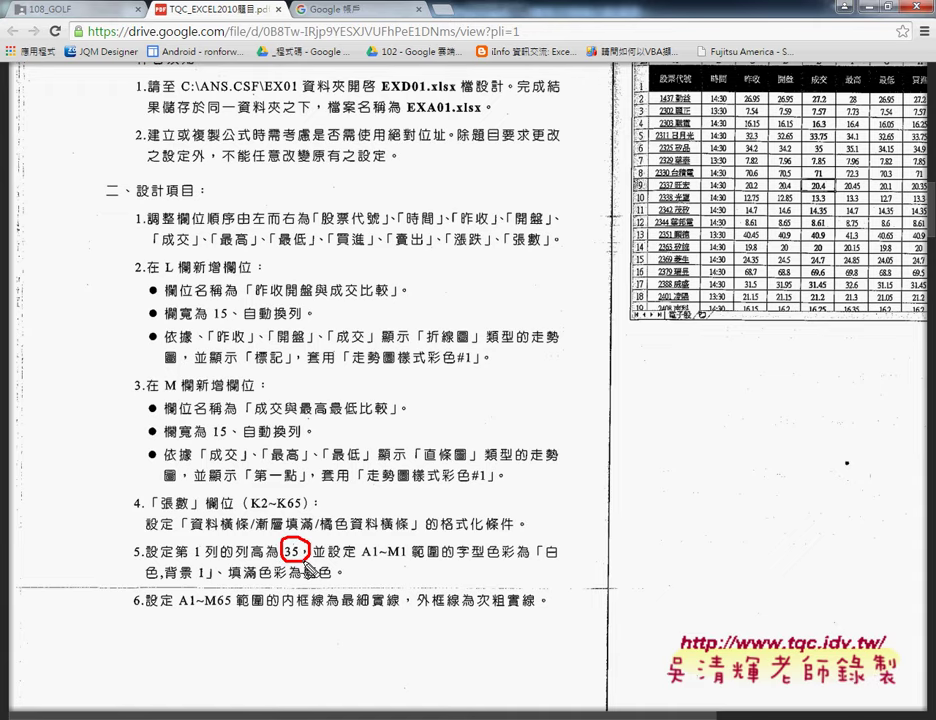
pyautogui.moveTo(530, 563); pyautogui.dragTo(574, 561)
pyautogui.moveTo(146, 578); pyautogui.dragTo(201, 573)
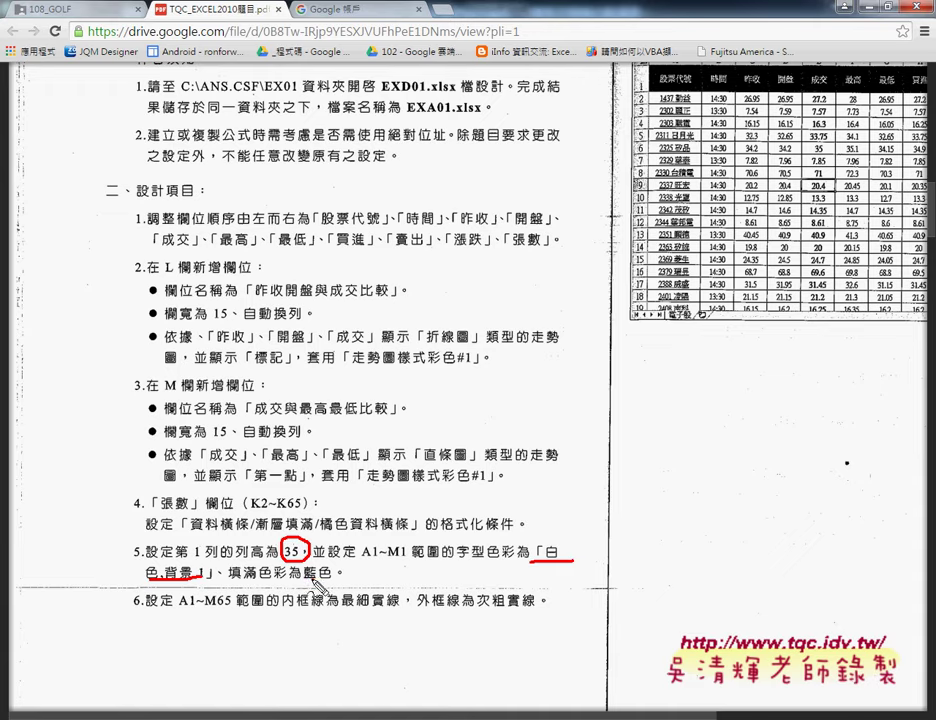
pyautogui.moveTo(305, 578); pyautogui.dragTo(334, 577)
pyautogui.press('Escape')
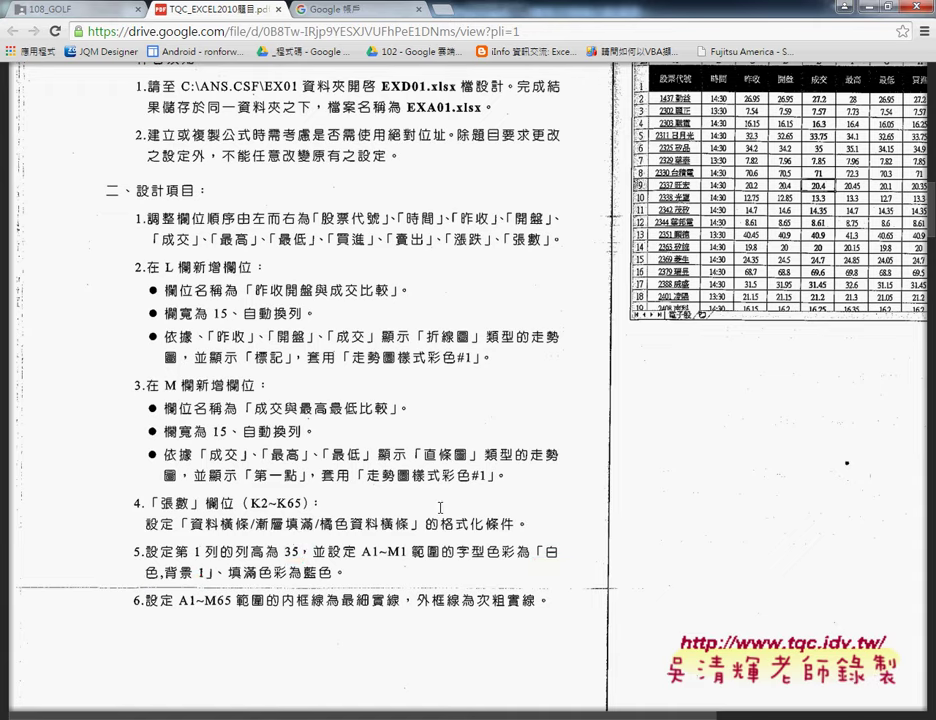
pyautogui.hotkey('alt', 'Tab')
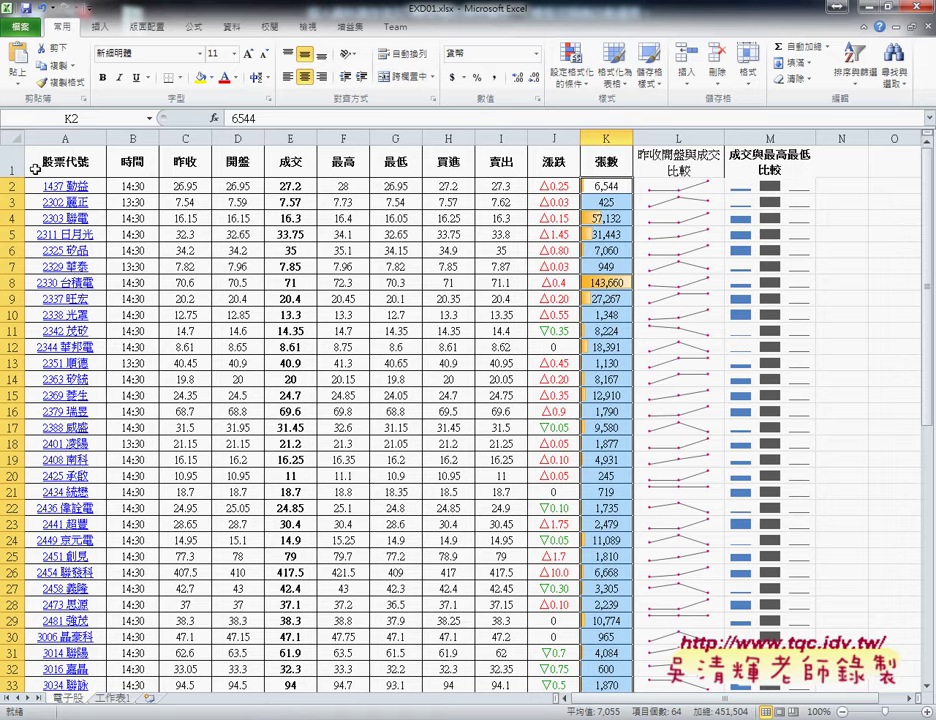
# Step: Set the height of row 1 to 35
pyautogui.click(12, 161)
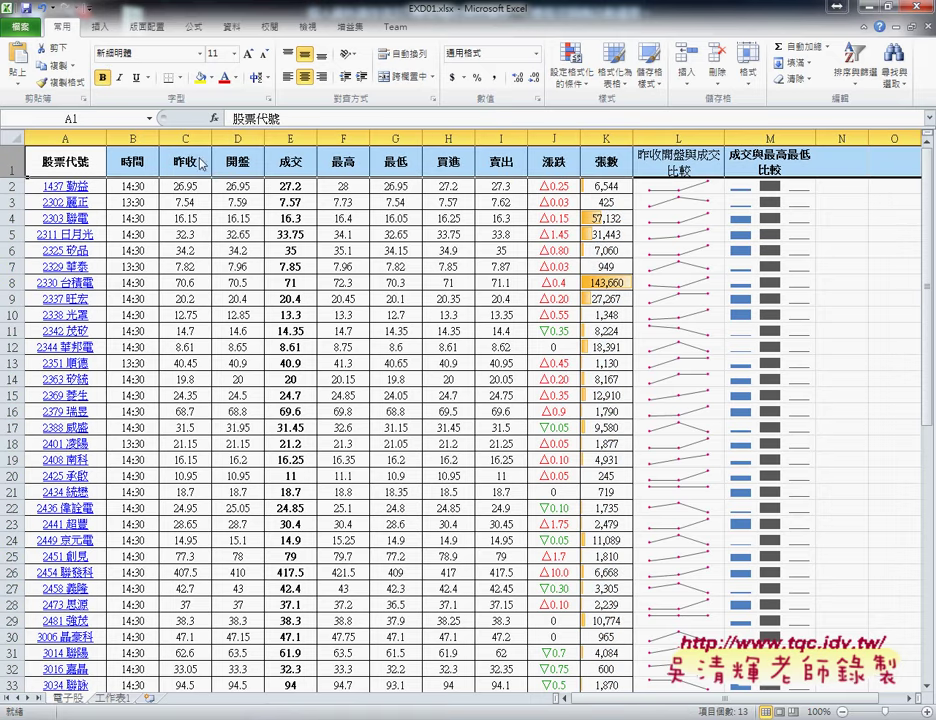
pyautogui.rightClick(158, 154)
pyautogui.click(246, 332)
pyautogui.write('35')
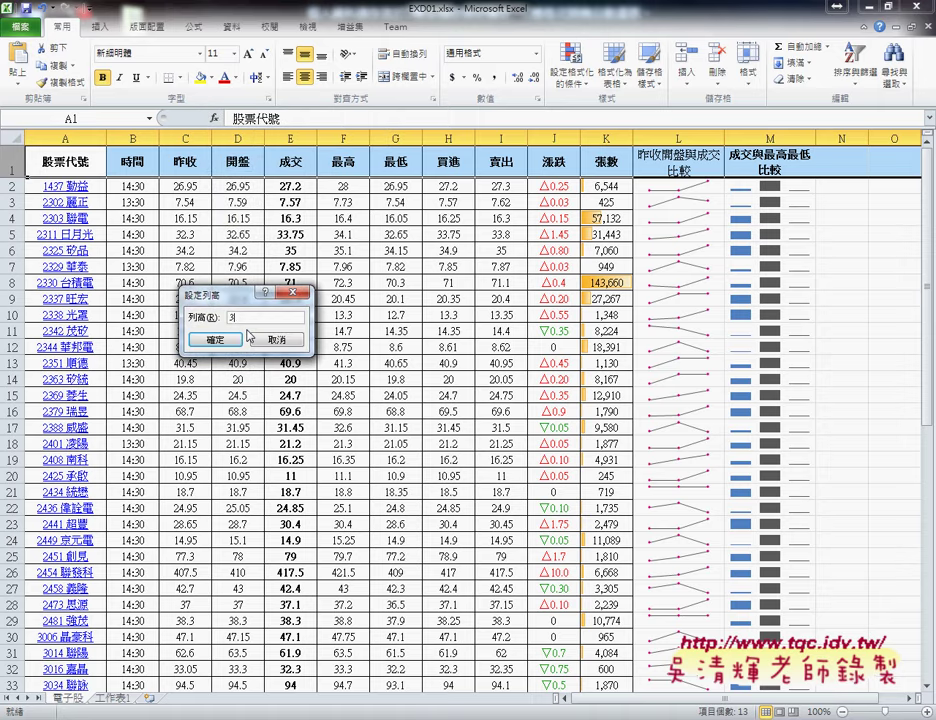
pyautogui.click(242, 334)
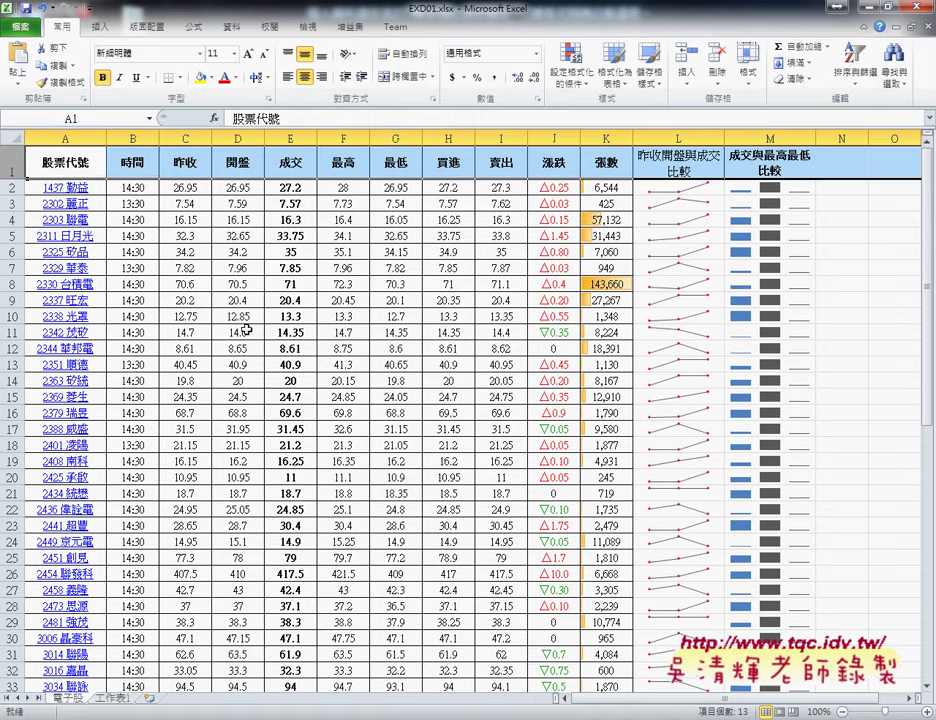
# Step: Give header cells A1:M1 white font colour and blue fill
pyautogui.moveTo(90, 162); pyautogui.dragTo(707, 173)
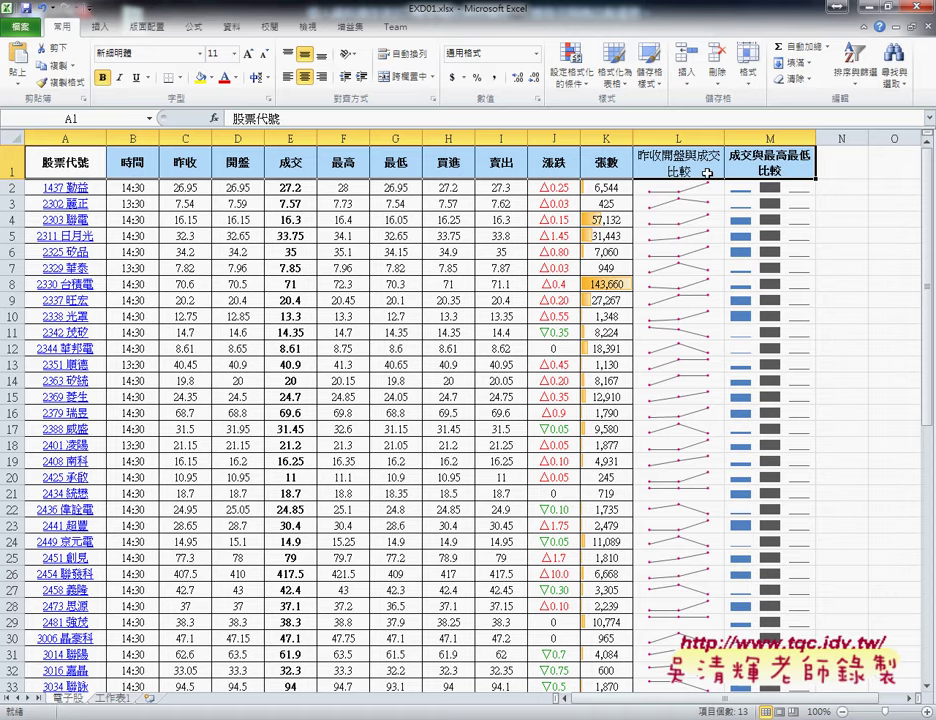
pyautogui.click(238, 80)
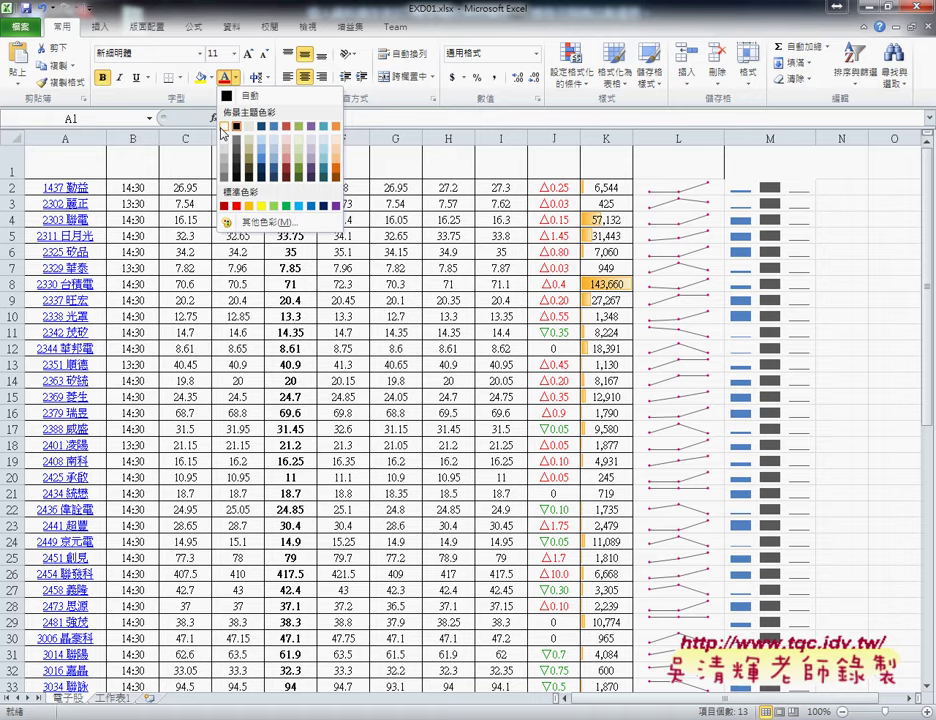
pyautogui.click(224, 127)
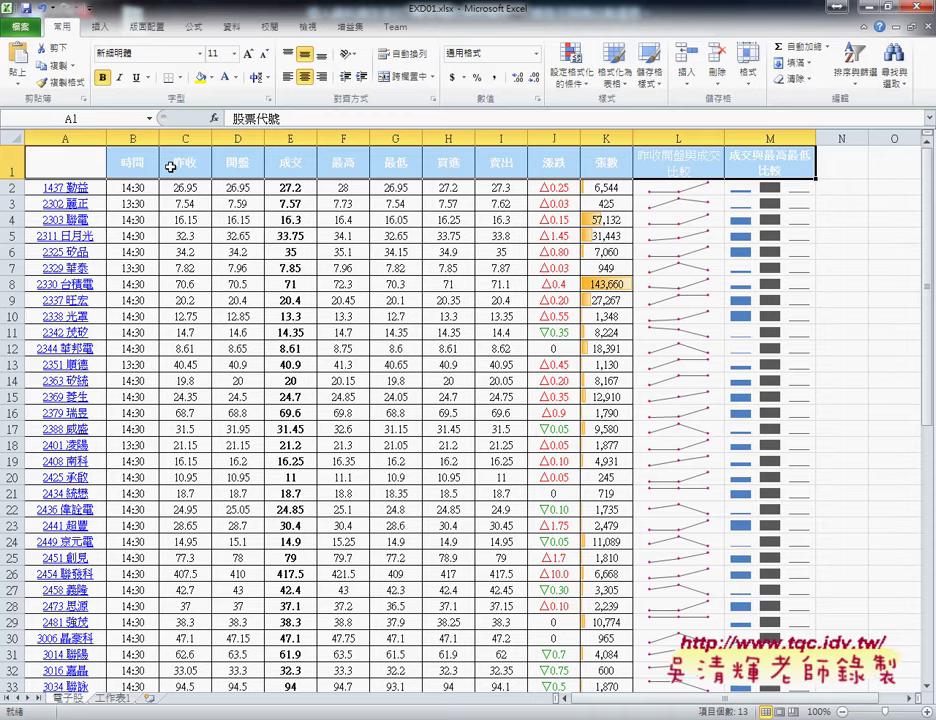
pyautogui.click(212, 78)
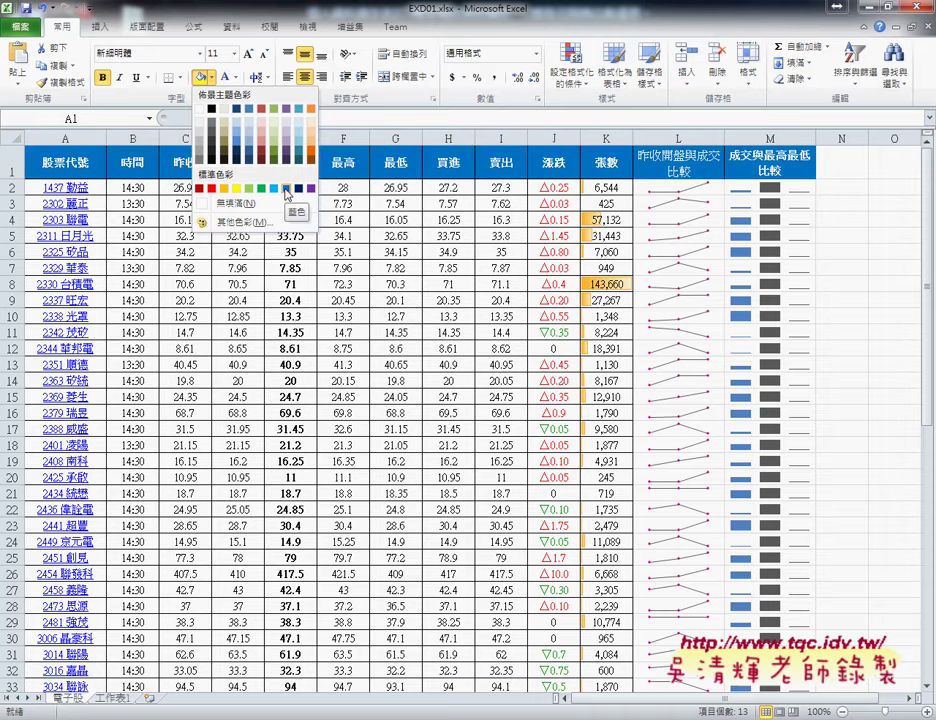
pyautogui.click(287, 190)
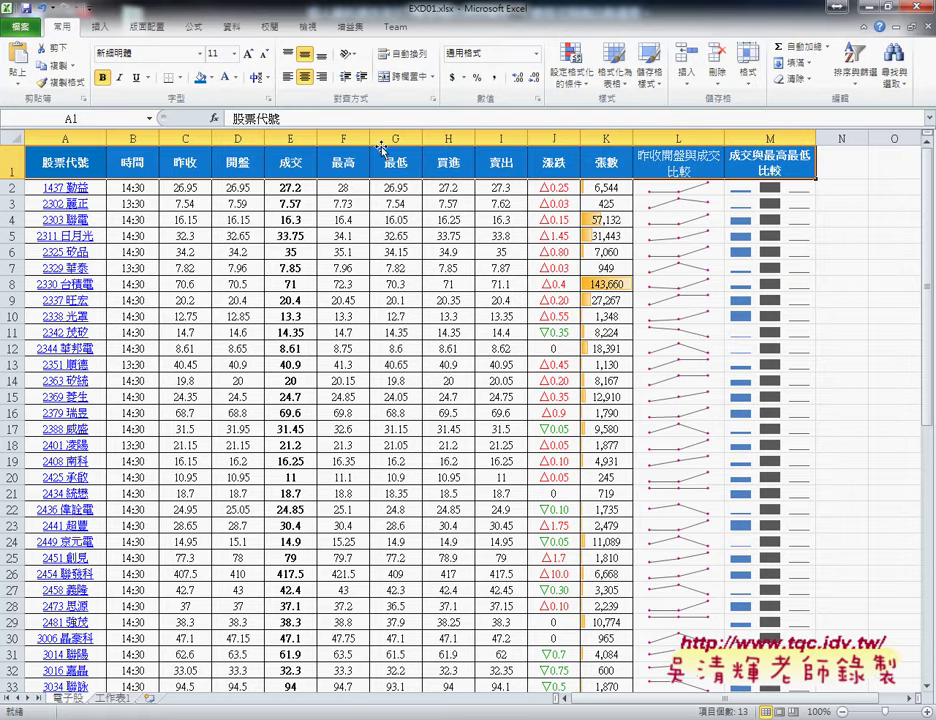
pyautogui.hotkey('alt', 'Tab')
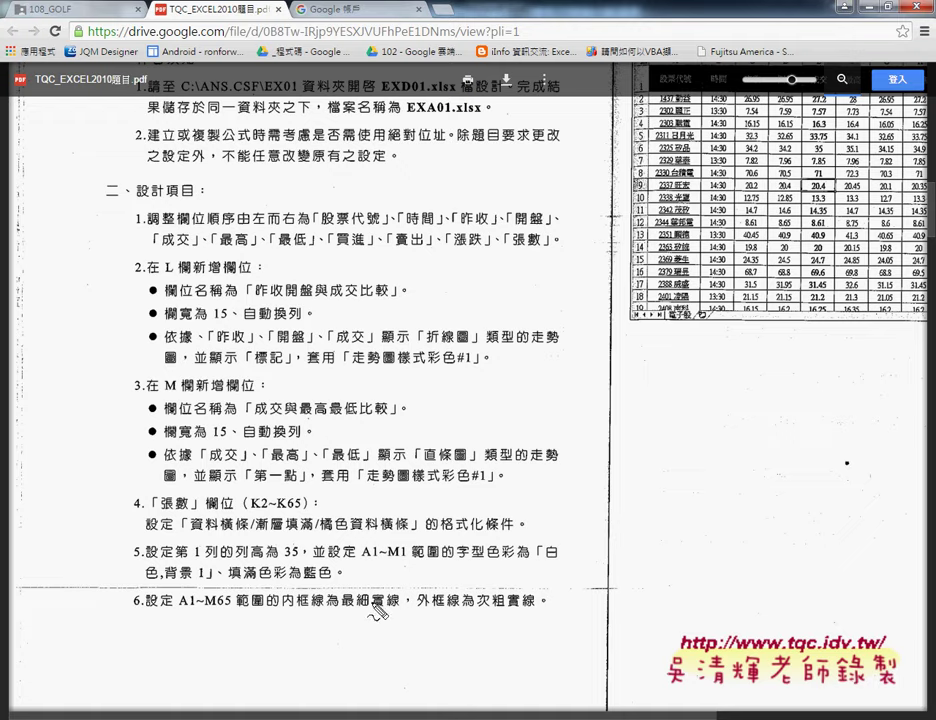
pyautogui.moveTo(285, 607); pyautogui.dragTo(534, 607)
pyautogui.press('Escape')
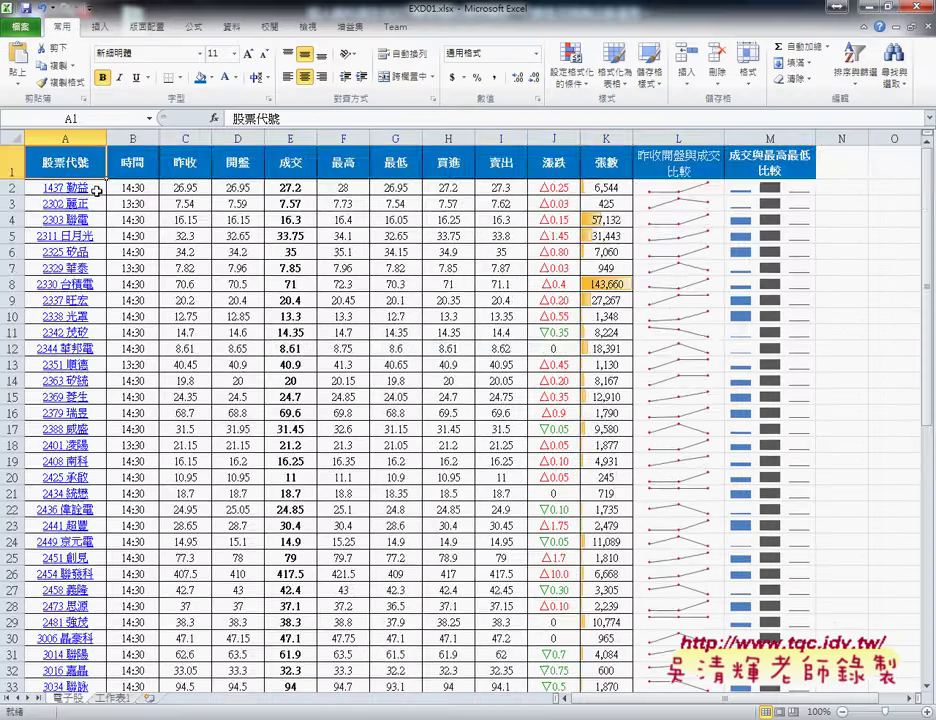
# Step: Select the entire stock table from A1 through M65
pyautogui.scroll(-4, 357, 401)
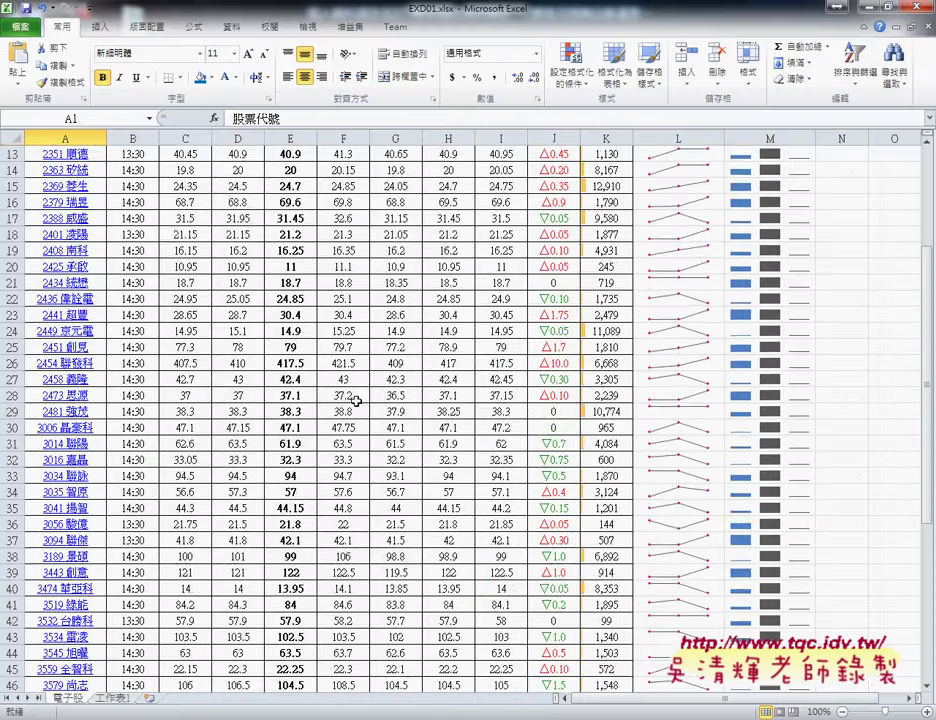
pyautogui.scroll(-8, 478, 501)
pyautogui.scroll(-2, 679, 518)
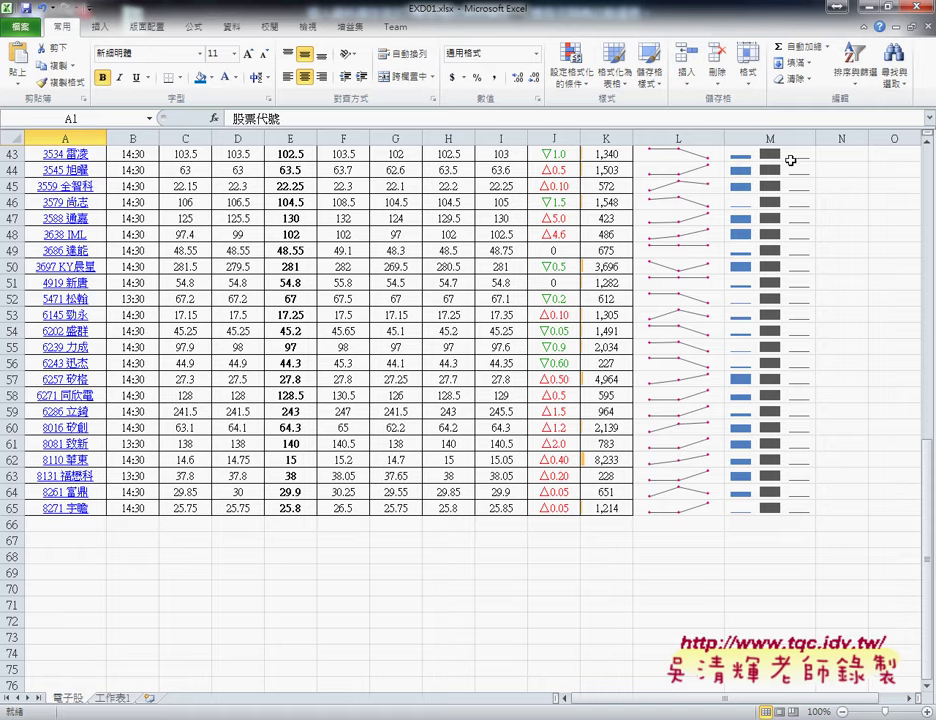
pyautogui.keyDown('shift'); pyautogui.click(784, 511); pyautogui.keyUp('shift')
pyautogui.scroll(4, 302, 455)
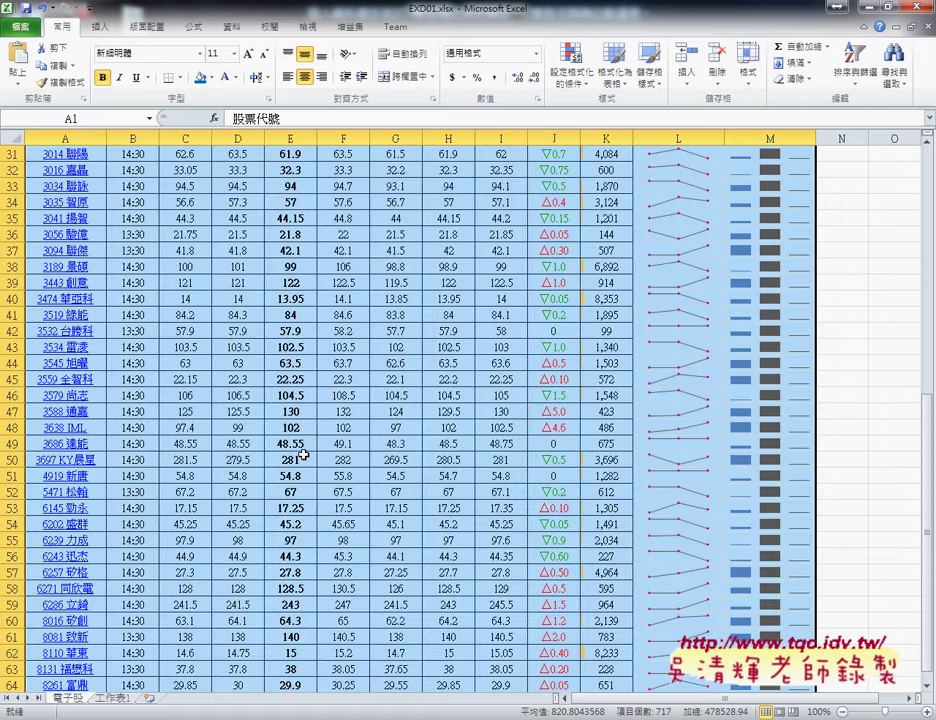
pyautogui.scroll(9, 302, 455)
pyautogui.scroll(1, 230, 310)
# Step: Apply All Borders and then a Thick Box Border to A1:M65
pyautogui.click(182, 78)
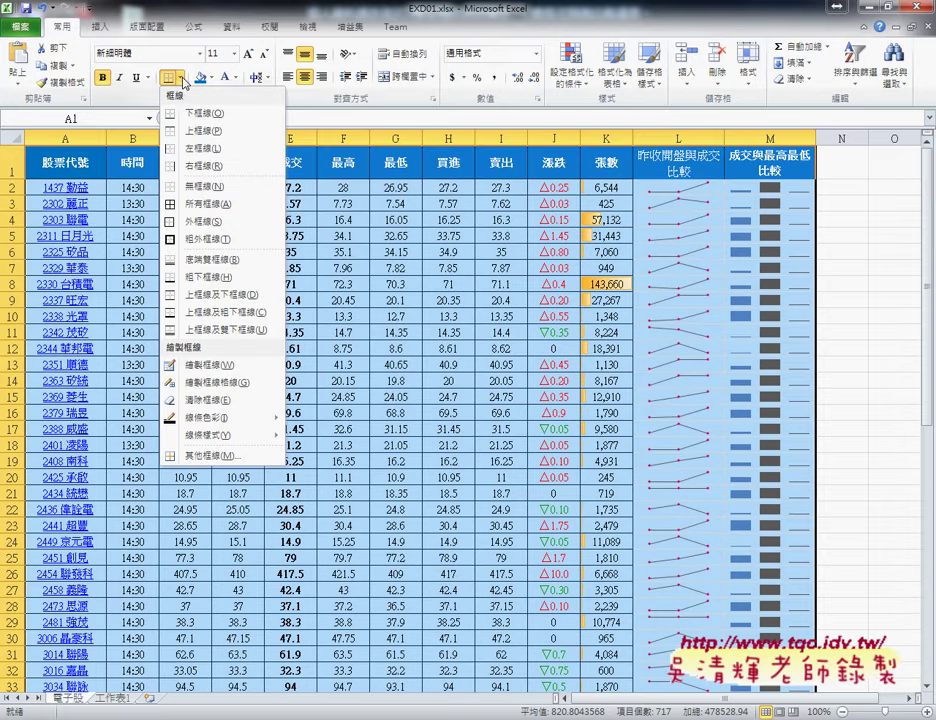
pyautogui.click(199, 204)
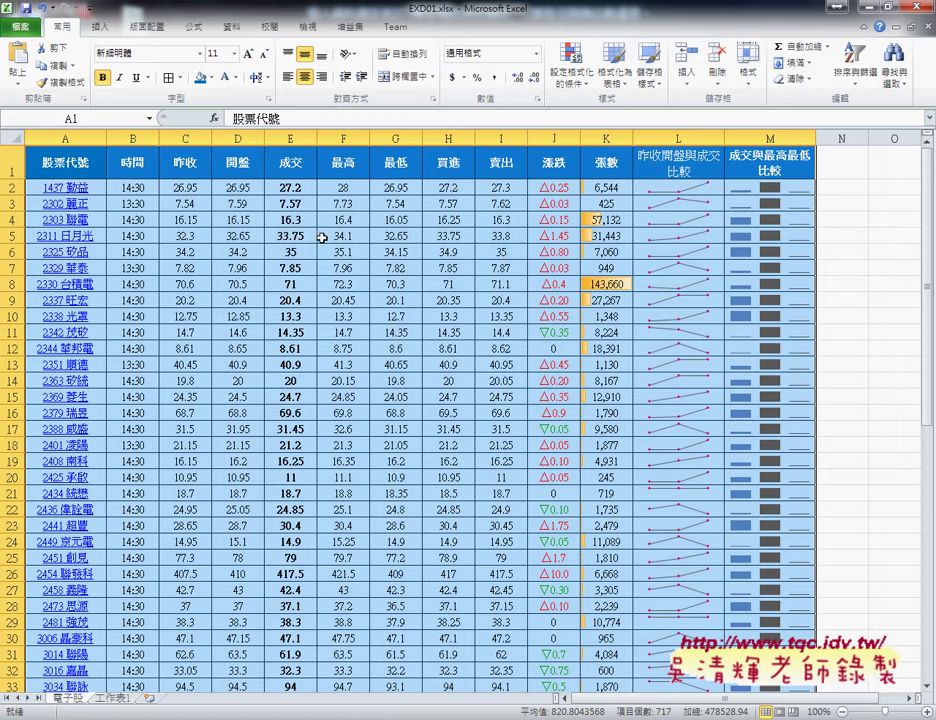
pyautogui.click(182, 79)
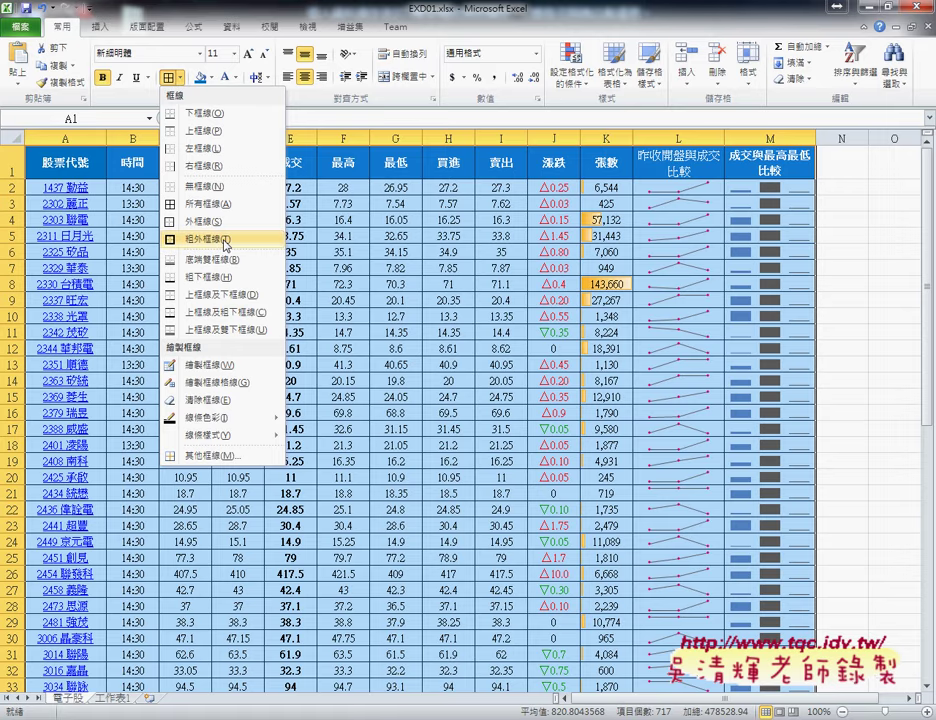
pyautogui.click(225, 242)
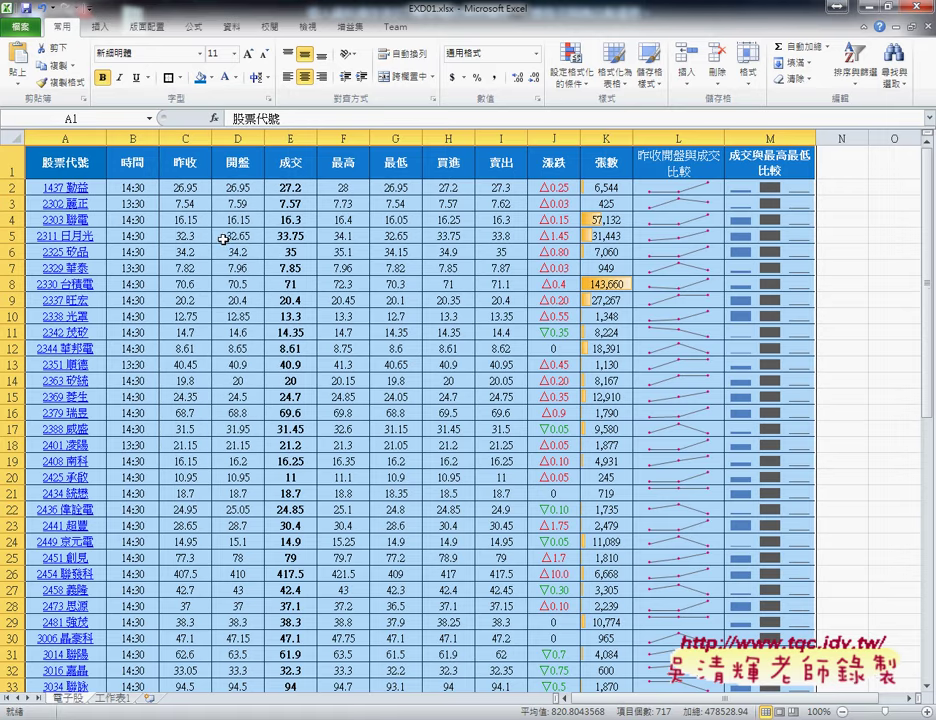
pyautogui.click(26, 32)
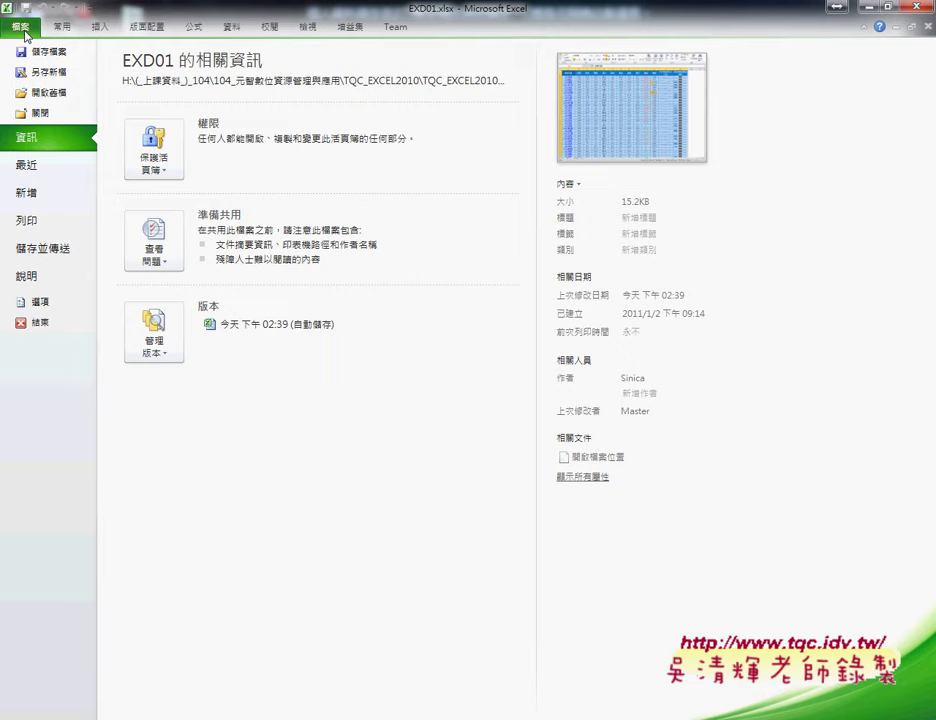
# Step: In Page Setup, fit the sheet to 1 page wide by 1 tall and preview it
pyautogui.click(30, 221)
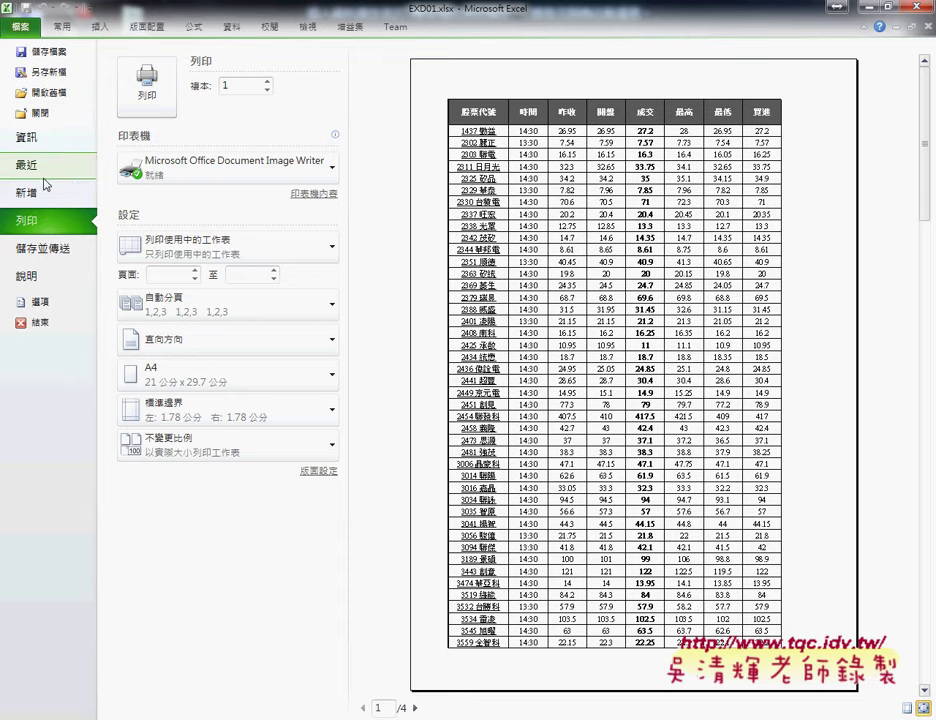
pyautogui.click(125, 27)
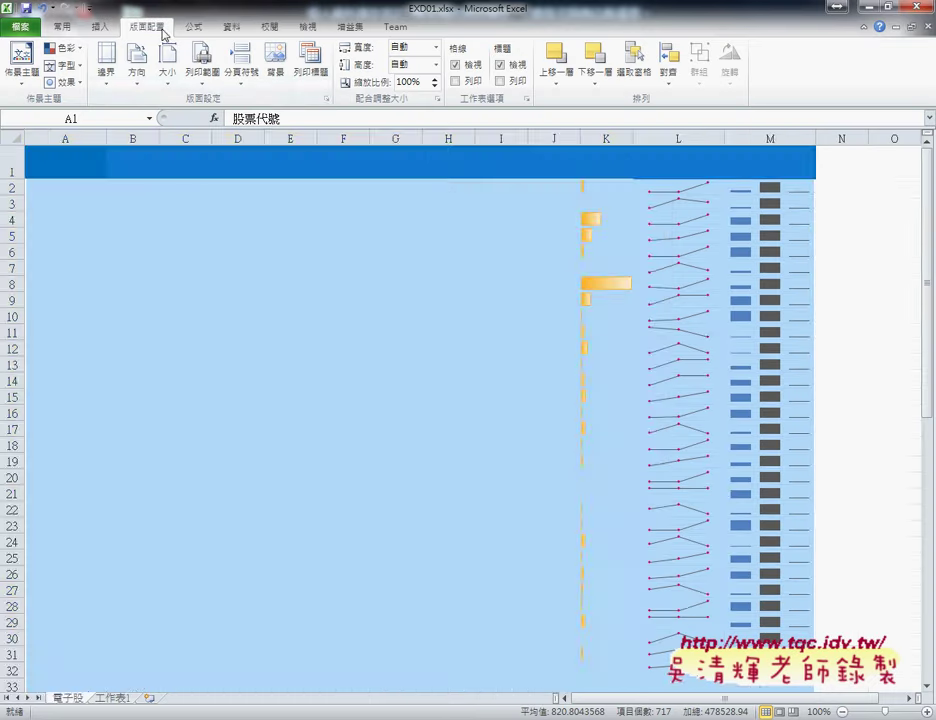
pyautogui.click(326, 99)
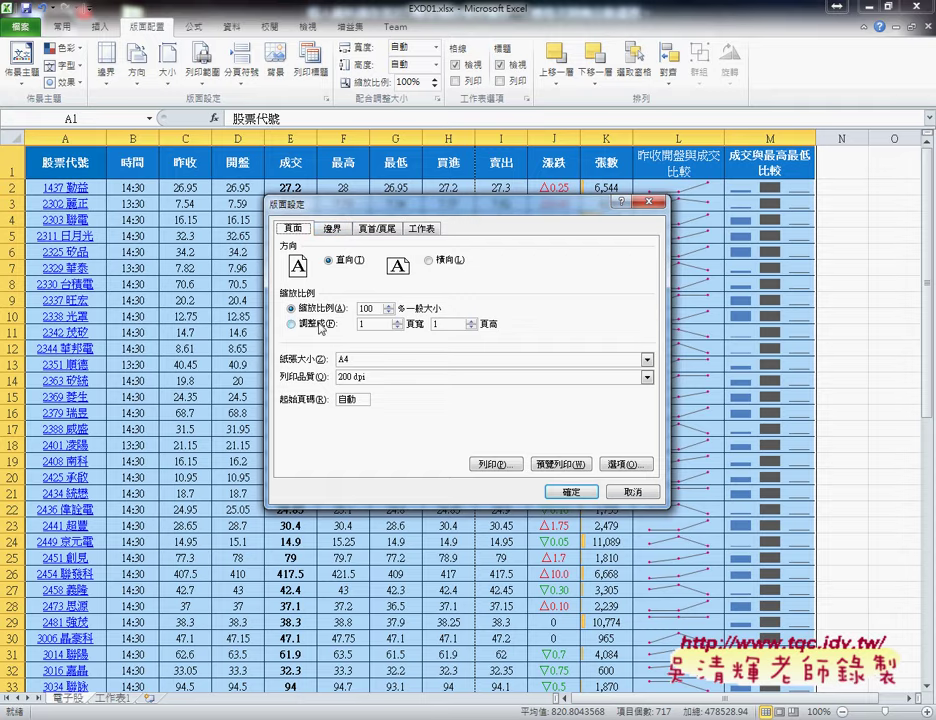
pyautogui.click(333, 326)
pyautogui.click(584, 465)
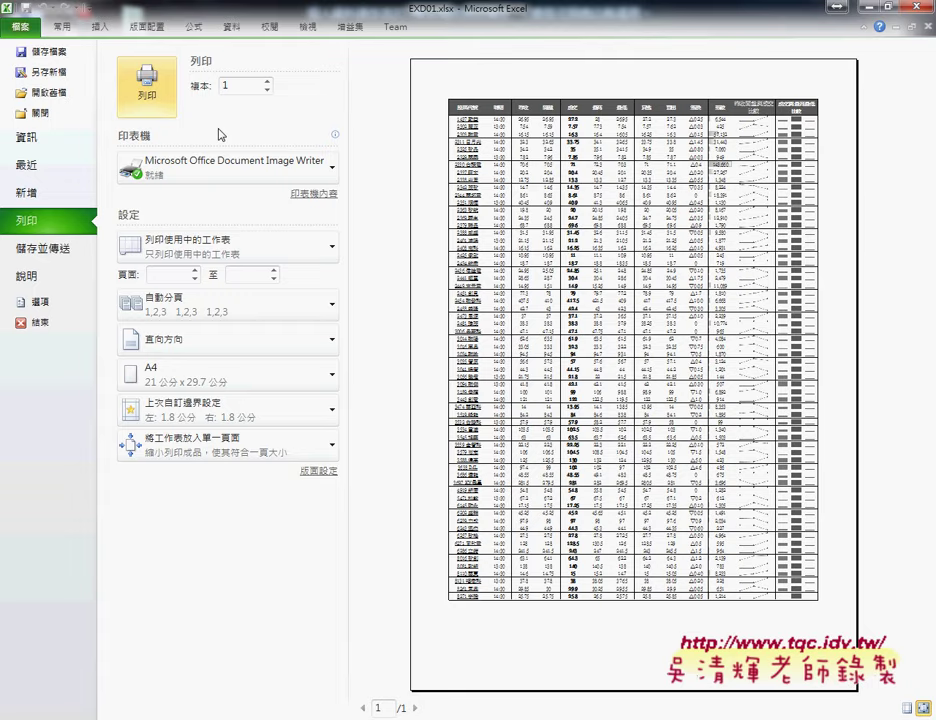
pyautogui.click(44, 21)
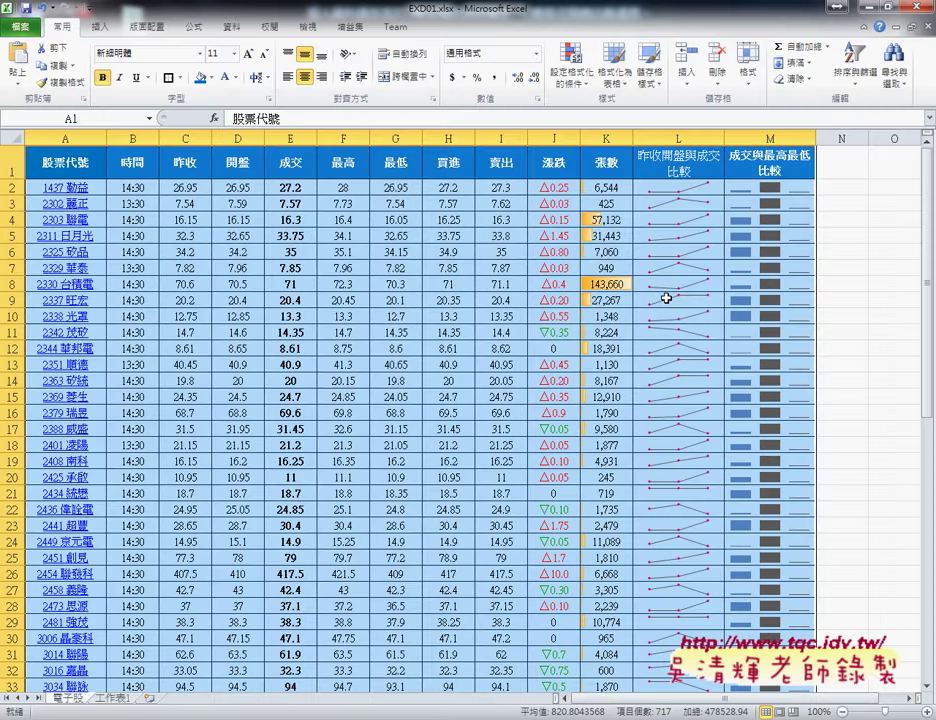